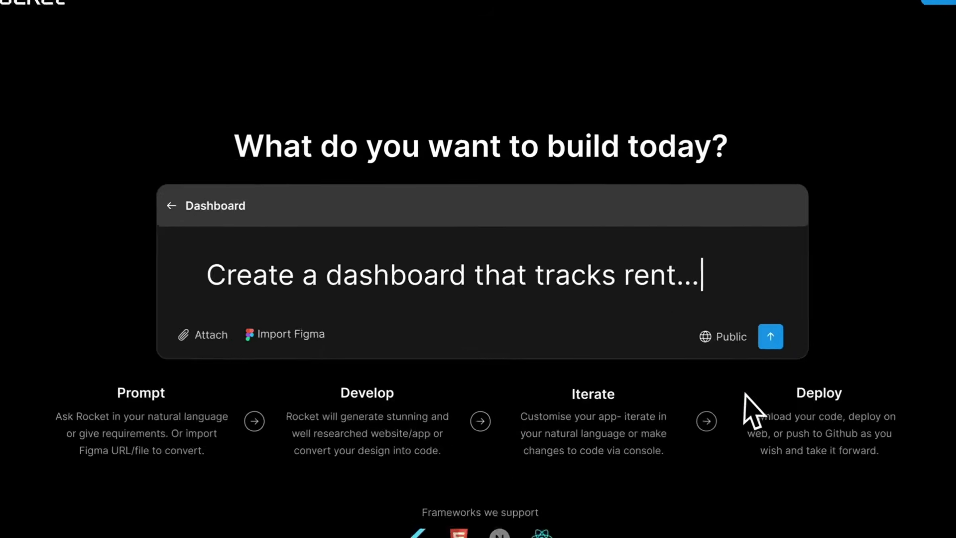
Send the rent-tracking dashboard prompt and view the generated Payment History page
{"action": "left_click", "coordinate": [770, 336]}
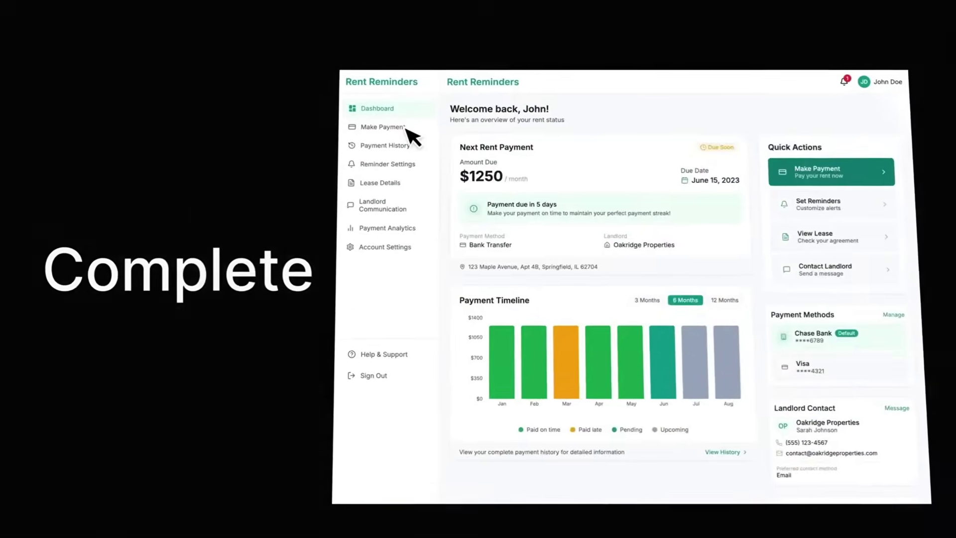
{"action": "left_click", "coordinate": [408, 142]}
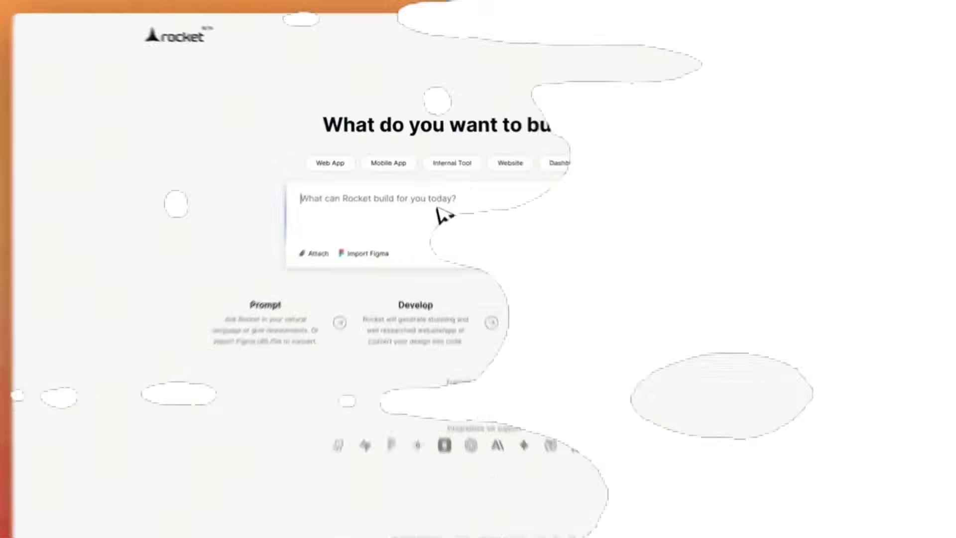
Paste the FoodieFlutter food-delivery prompt and include the Splash Screen and Onboarding Flow
{"action": "key", "text": "ctrl+v"}
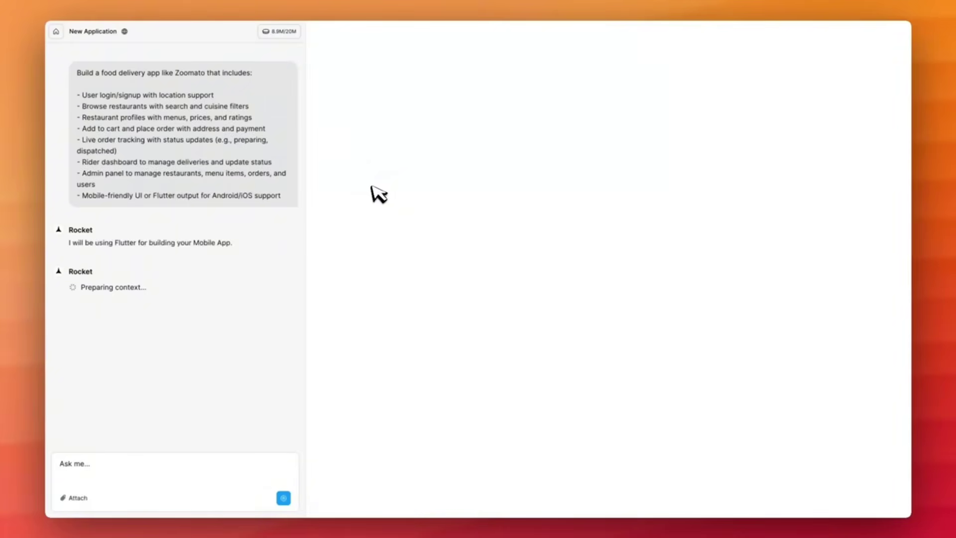
{"action": "left_click", "coordinate": [72, 267]}
{"action": "left_click", "coordinate": [72, 283]}
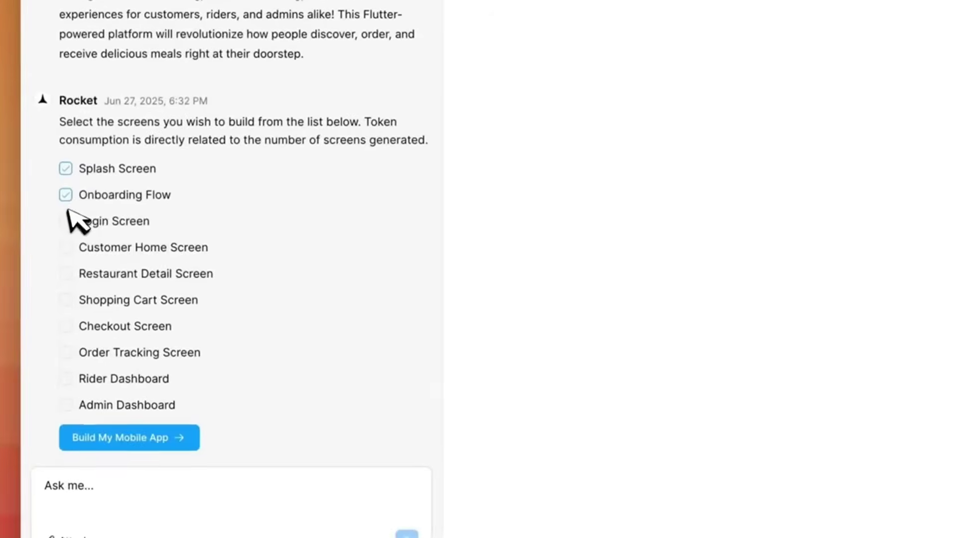
Add the Login, Home, Restaurant Detail, Cart, Checkout, Order Tracking, Rider and Admin screens, then build
{"action": "left_click", "coordinate": [66, 220]}
{"action": "left_click", "coordinate": [65, 247]}
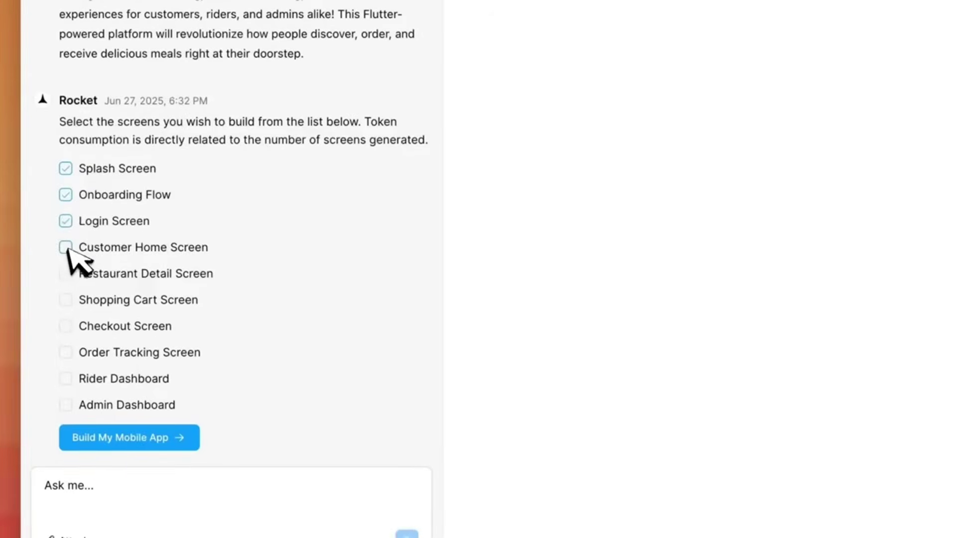
{"action": "left_click", "coordinate": [65, 273]}
{"action": "left_click", "coordinate": [65, 299]}
{"action": "left_click", "coordinate": [65, 325]}
{"action": "left_click", "coordinate": [65, 352]}
{"action": "left_click", "coordinate": [66, 378]}
{"action": "left_click", "coordinate": [65, 404]}
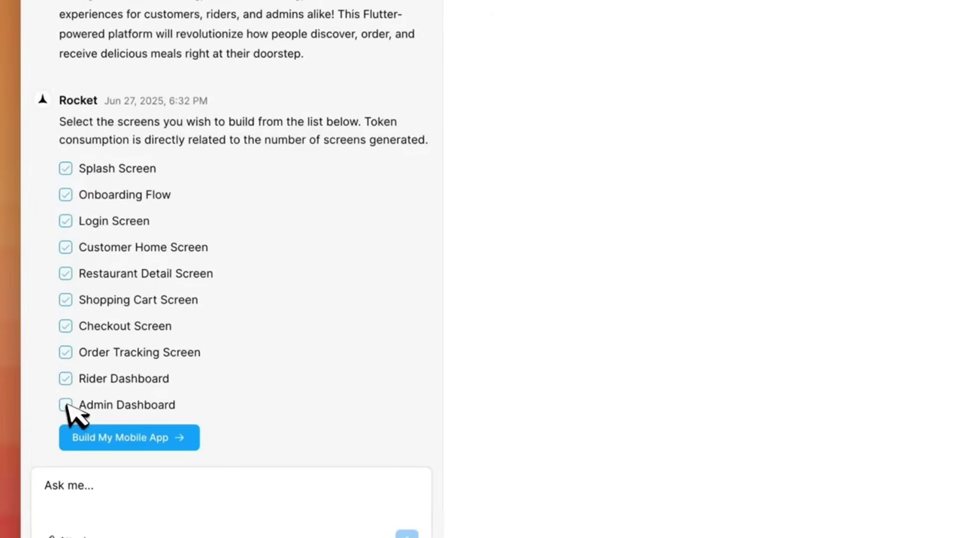
{"action": "left_click", "coordinate": [102, 437]}
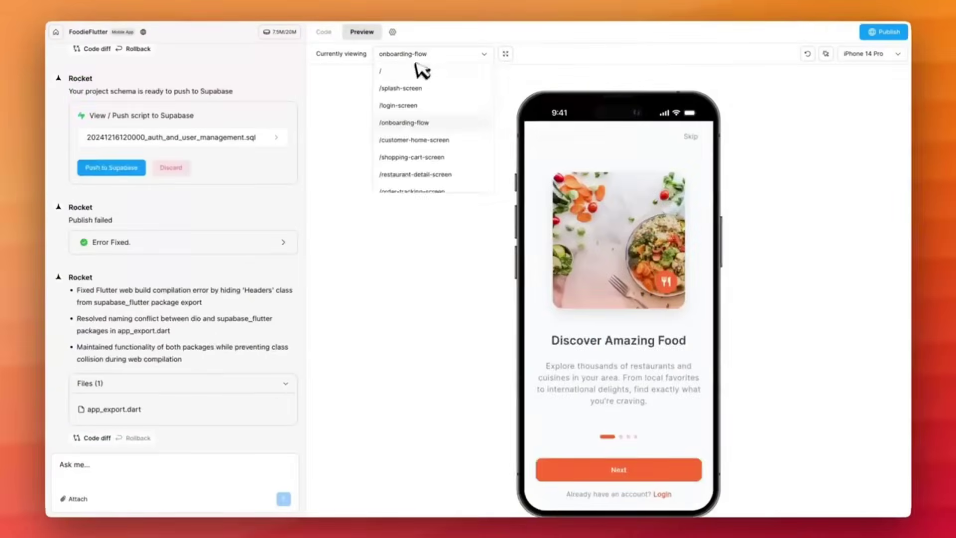
Preview the splash screen enlarged, reload it, then view the login screen
{"action": "left_click", "coordinate": [416, 70]}
{"action": "left_click", "coordinate": [504, 54]}
{"action": "left_click", "coordinate": [195, 31]}
{"action": "left_click", "coordinate": [194, 66]}
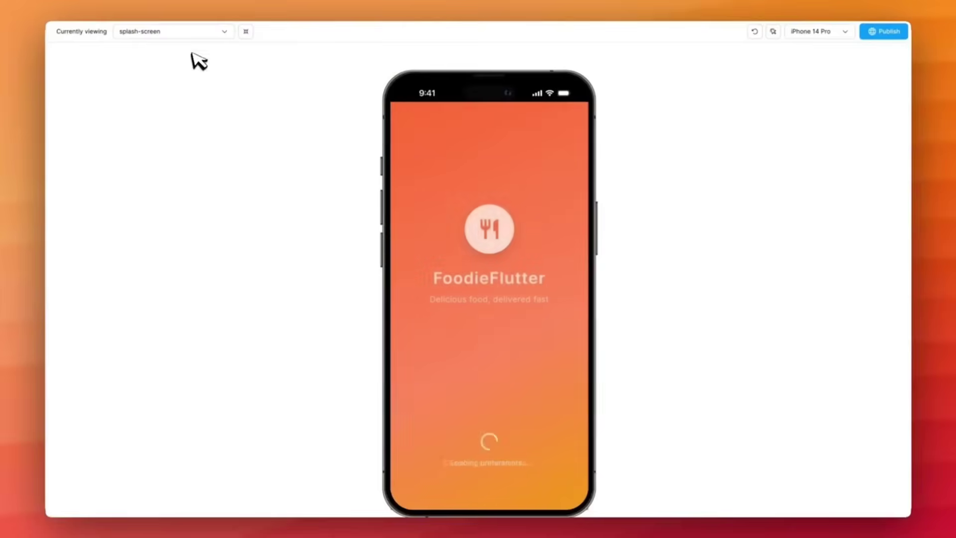
{"action": "left_click", "coordinate": [197, 32]}
{"action": "left_click", "coordinate": [174, 83]}
Browse the customer home screen and the shopping cart screen
{"action": "left_click", "coordinate": [197, 31]}
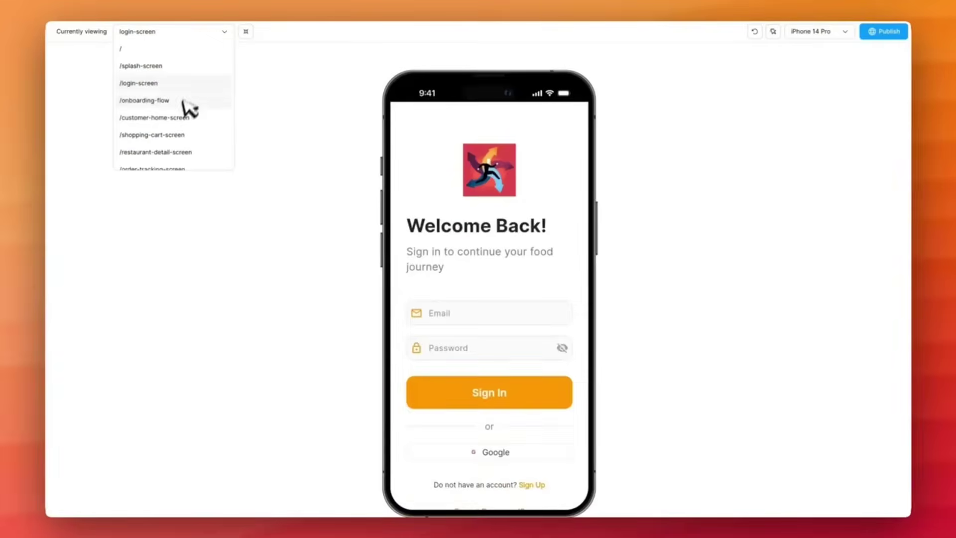
{"action": "left_click", "coordinate": [189, 117]}
{"action": "scroll", "coordinate": [473, 280], "scroll_direction": "down", "scroll_amount": 5}
{"action": "scroll", "coordinate": [473, 280], "scroll_direction": "down", "scroll_amount": 3}
{"action": "left_click", "coordinate": [222, 32]}
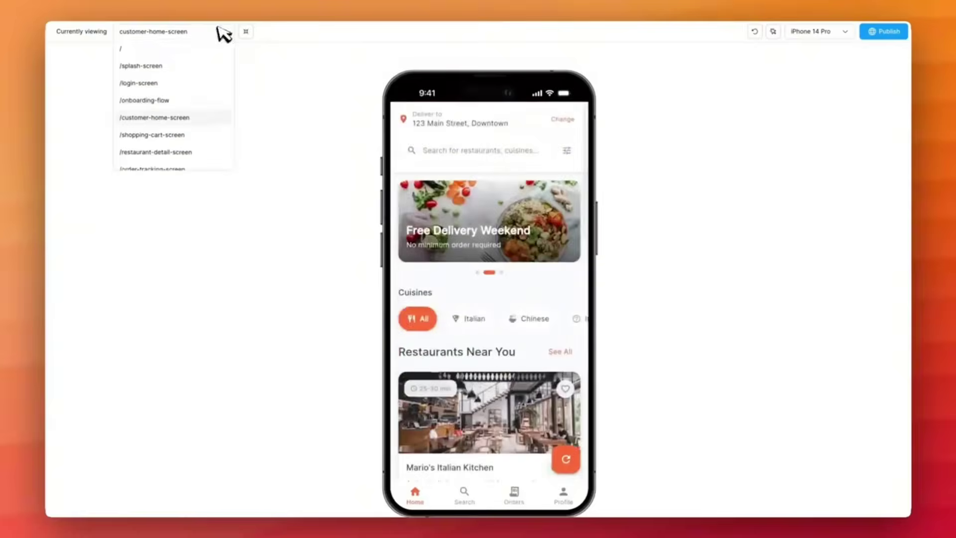
{"action": "left_click", "coordinate": [179, 132]}
{"action": "scroll", "coordinate": [478, 273], "scroll_direction": "down", "scroll_amount": 5}
{"action": "scroll", "coordinate": [478, 272], "scroll_direction": "up", "scroll_amount": 5}
View the restaurant detail screen's reviews and info, then return to its menu
{"action": "left_click", "coordinate": [199, 32]}
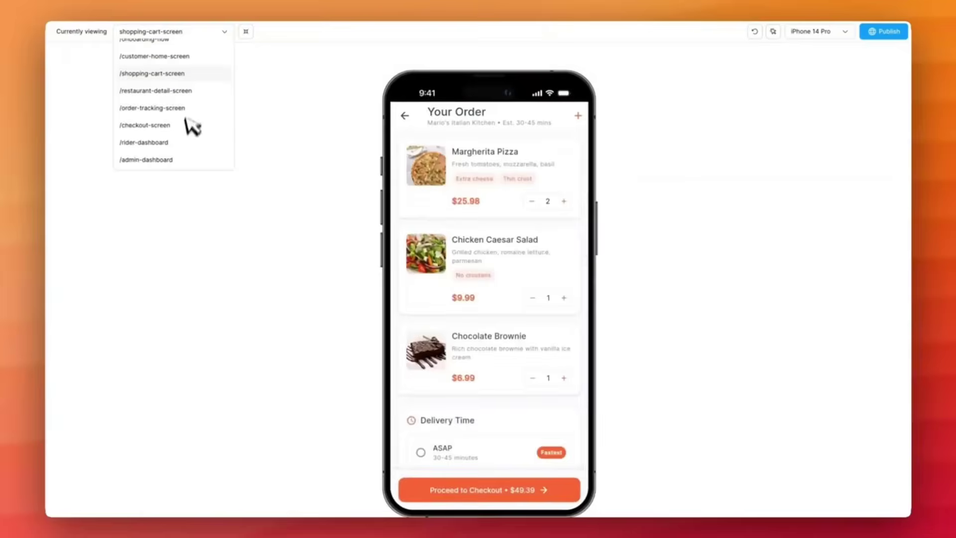
{"action": "left_click", "coordinate": [164, 90]}
{"action": "scroll", "coordinate": [489, 289], "scroll_direction": "down", "scroll_amount": 2}
{"action": "left_click", "coordinate": [489, 288]}
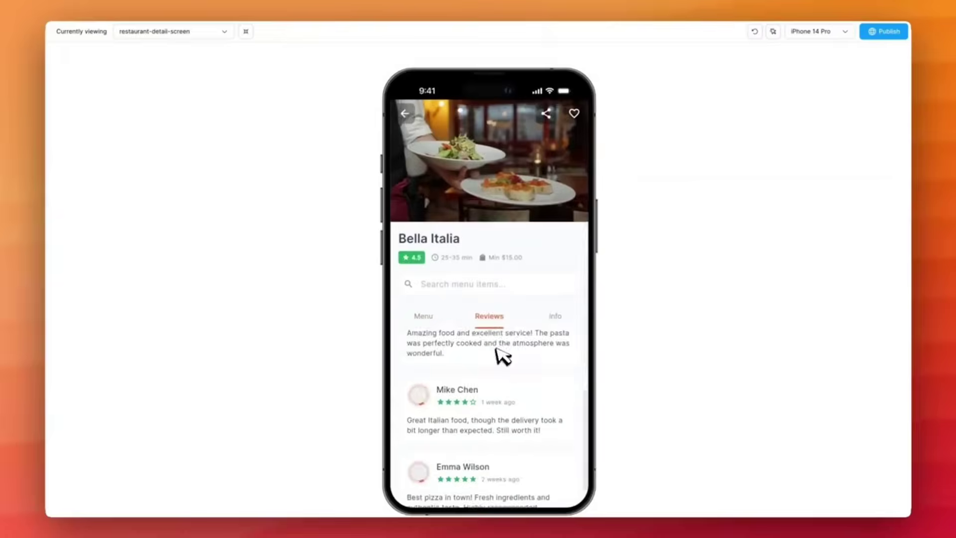
{"action": "left_click", "coordinate": [553, 320]}
{"action": "left_click", "coordinate": [429, 318]}
Add Bruschetta to the cart, choose ASAP delivery and place the order
{"action": "left_click", "coordinate": [428, 313]}
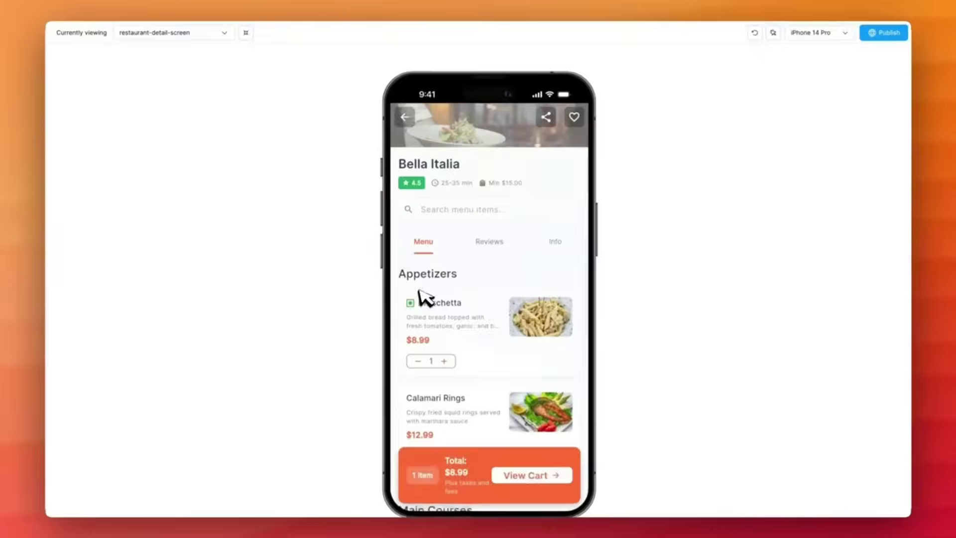
{"action": "left_click", "coordinate": [541, 476]}
{"action": "scroll", "coordinate": [468, 374], "scroll_direction": "down", "scroll_amount": 5}
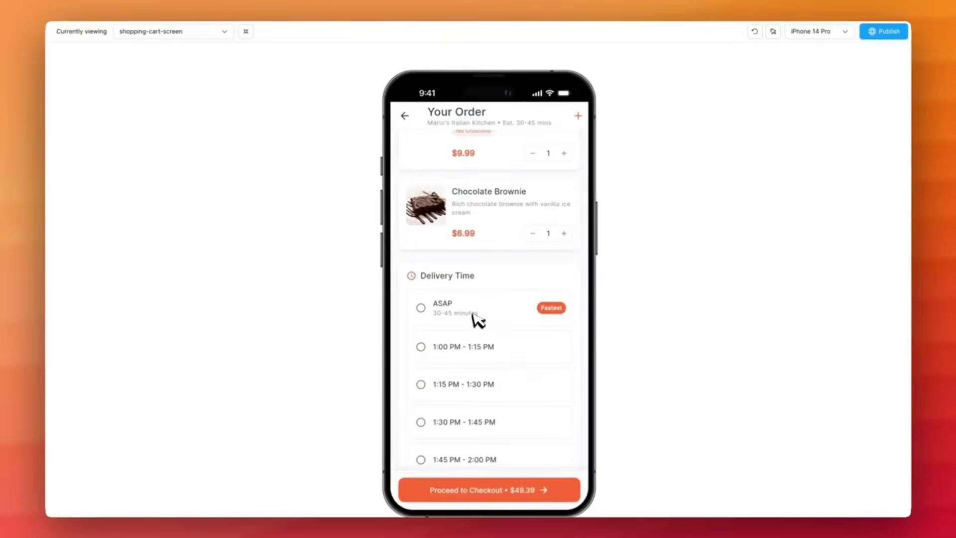
{"action": "left_click", "coordinate": [477, 316]}
{"action": "scroll", "coordinate": [468, 358], "scroll_direction": "up", "scroll_amount": 5}
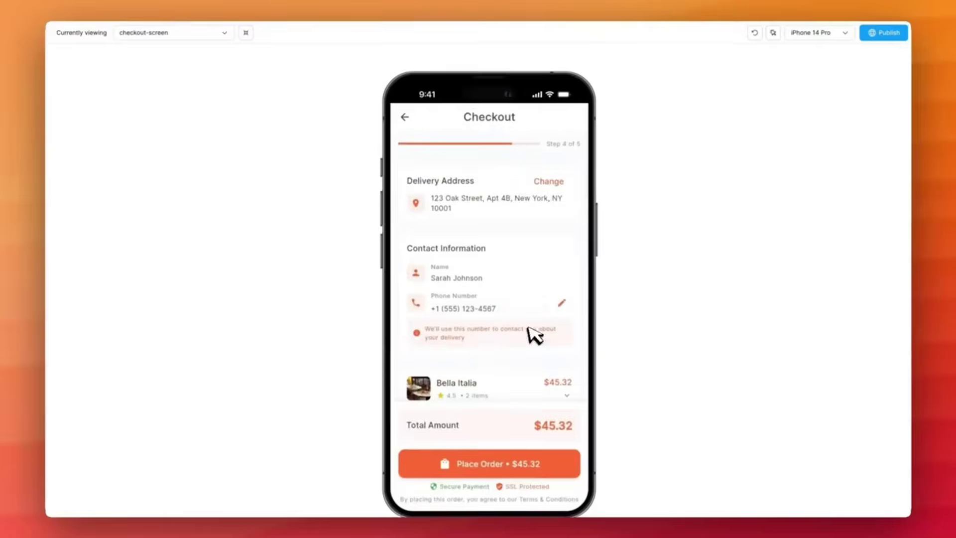
{"action": "scroll", "coordinate": [532, 349], "scroll_direction": "down", "scroll_amount": 5}
{"action": "left_click", "coordinate": [565, 460]}
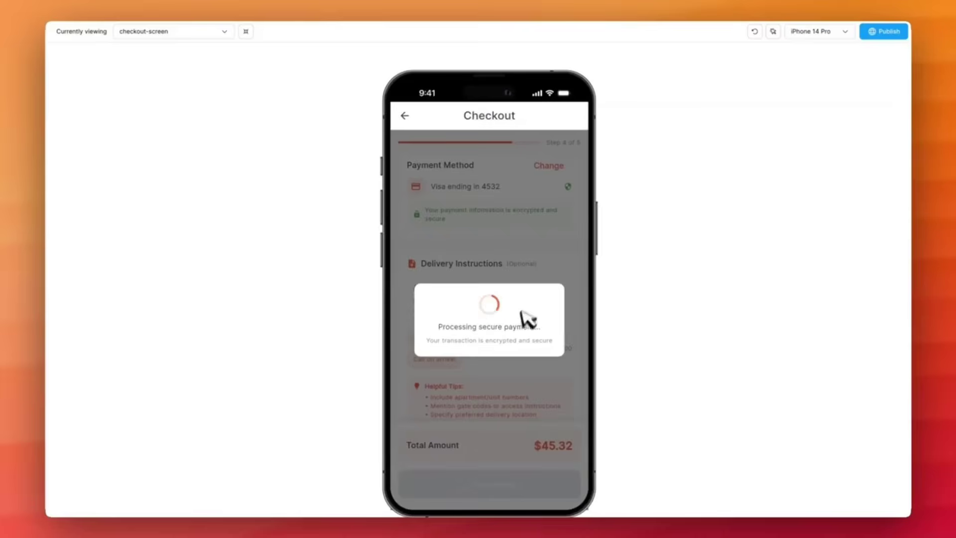
{"action": "scroll", "coordinate": [512, 390], "scroll_direction": "down", "scroll_amount": 5}
{"action": "scroll", "coordinate": [491, 245], "scroll_direction": "up", "scroll_amount": 5}
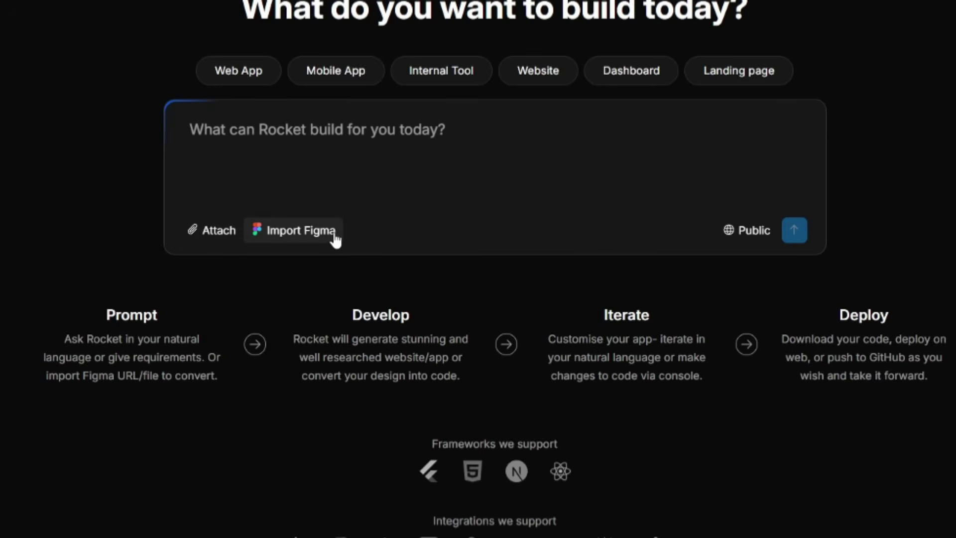
{"action": "left_click", "coordinate": [301, 231]}
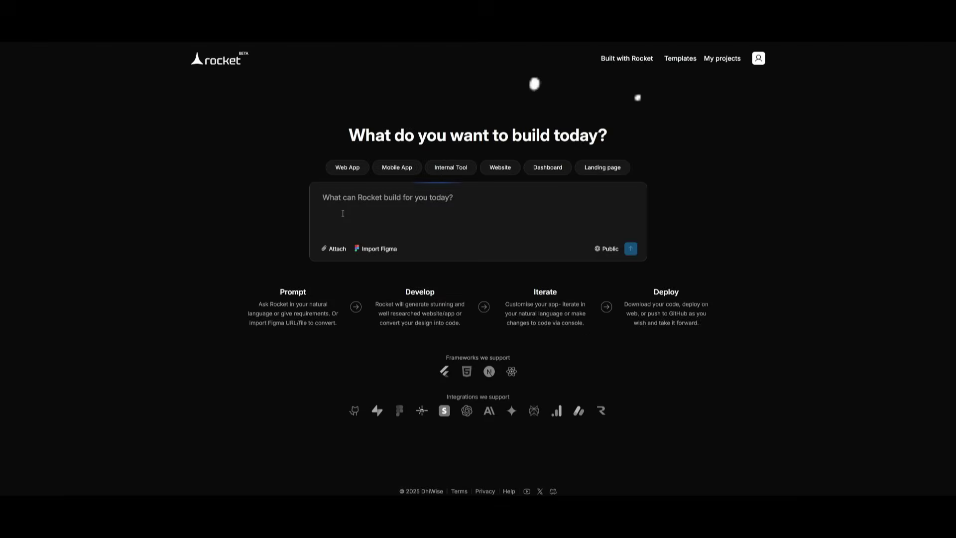
Pick the Dashboard project type and send the prompt 'a finance tracker dashboard'
{"action": "left_click", "coordinate": [548, 169]}
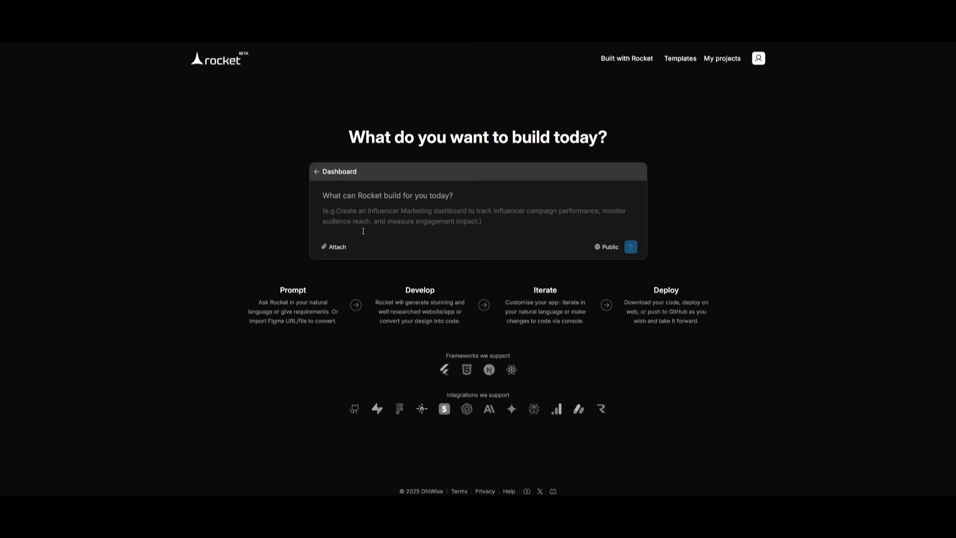
{"action": "type", "text": "a fi"}
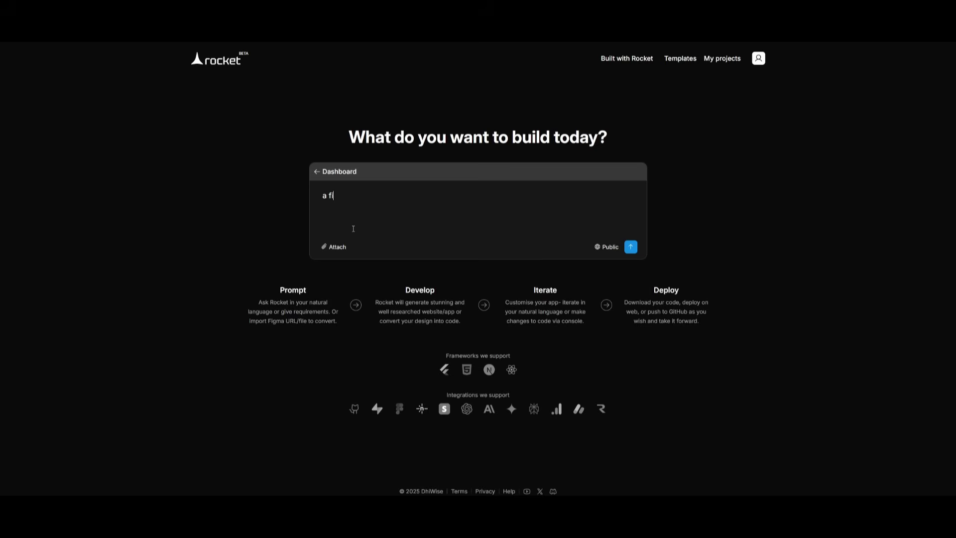
{"action": "type", "text": "nance tracker dashbao"}
{"action": "key", "text": "BackSpace"}
{"action": "key", "text": "BackSpace"}
{"action": "type", "text": "oard"}
{"action": "key", "text": "Return"}
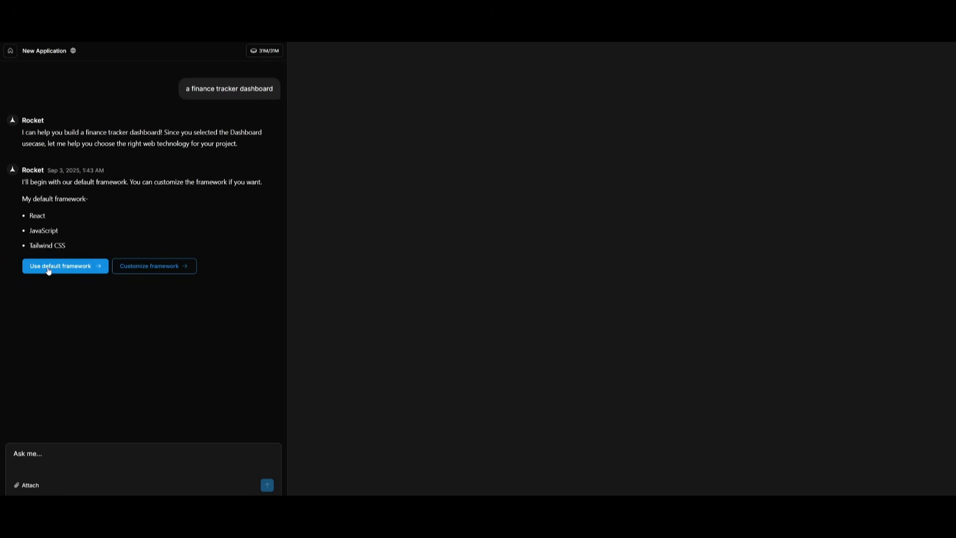
Customize the framework and confirm React for the finance tracker
{"action": "left_click", "coordinate": [142, 269]}
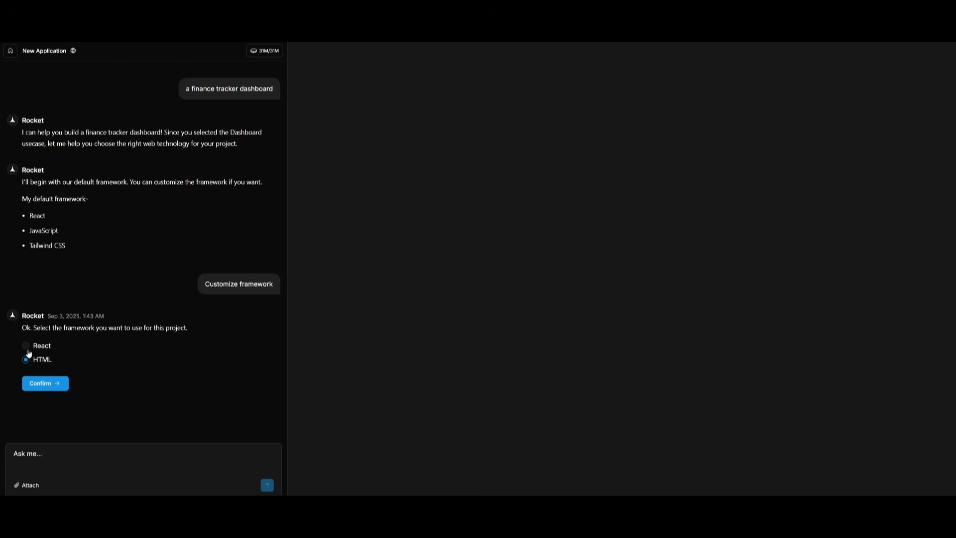
{"action": "left_click", "coordinate": [43, 382]}
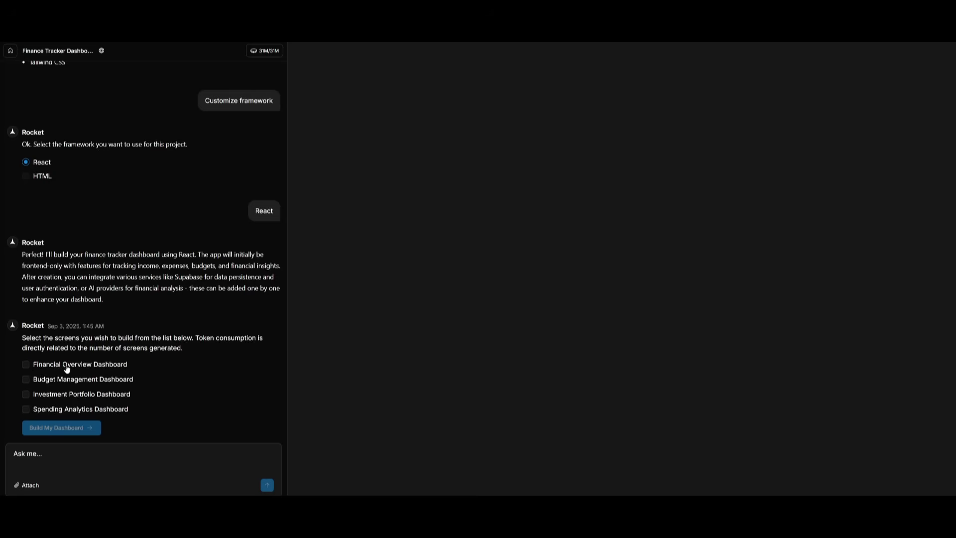
Select the Financial Overview, Budget Management, Investment Portfolio and Spending Analytics screens and build
{"action": "left_click", "coordinate": [27, 367]}
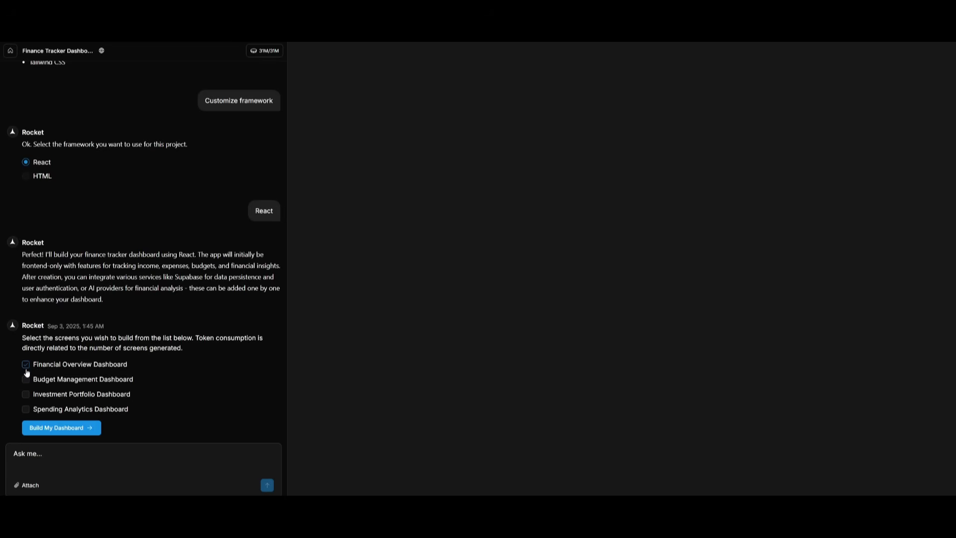
{"action": "left_click", "coordinate": [26, 379]}
{"action": "left_click", "coordinate": [26, 394]}
{"action": "left_click", "coordinate": [26, 409]}
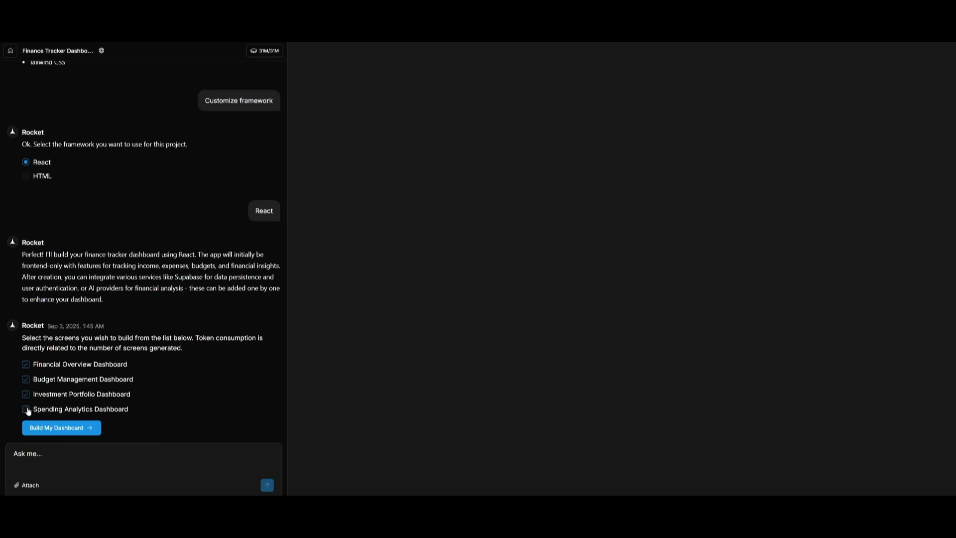
{"action": "left_click", "coordinate": [71, 433]}
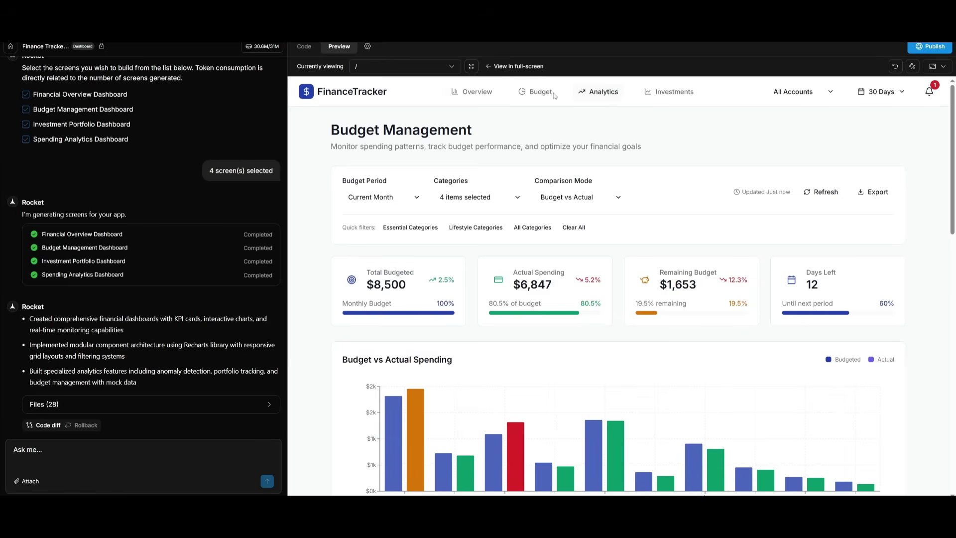
Scroll through the Financial Overview and Budget Management pages in the preview
{"action": "left_click", "coordinate": [475, 91]}
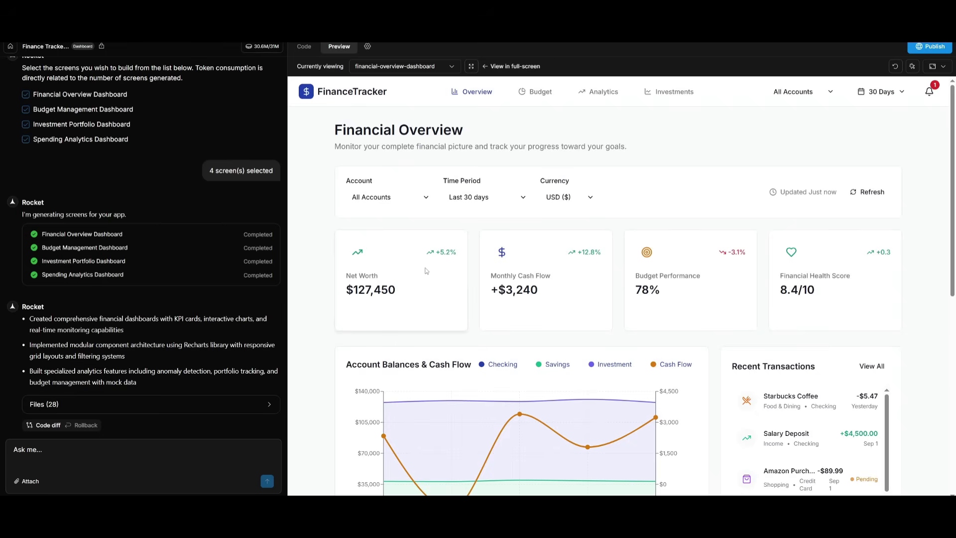
{"action": "scroll", "coordinate": [573, 281], "scroll_direction": "down", "scroll_amount": 6}
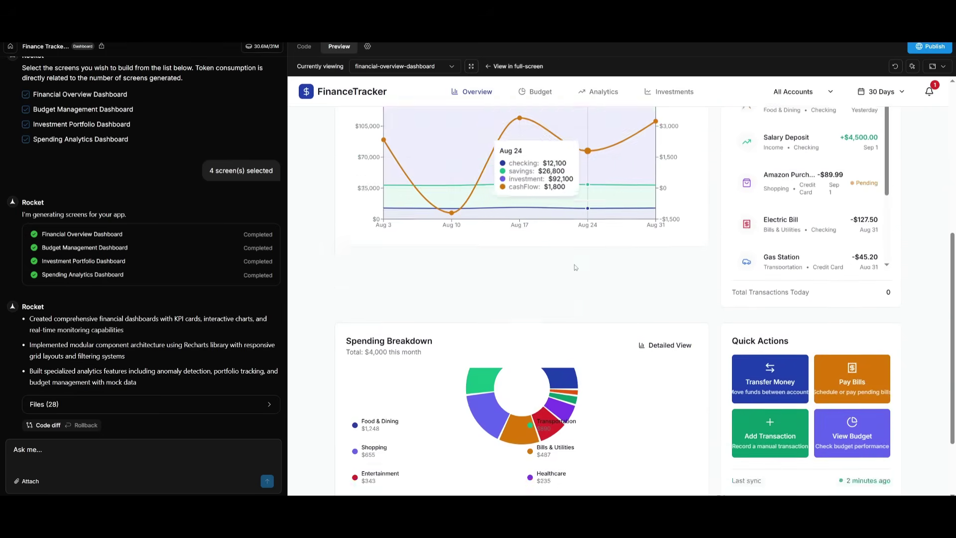
{"action": "scroll", "coordinate": [623, 197], "scroll_direction": "up", "scroll_amount": 8}
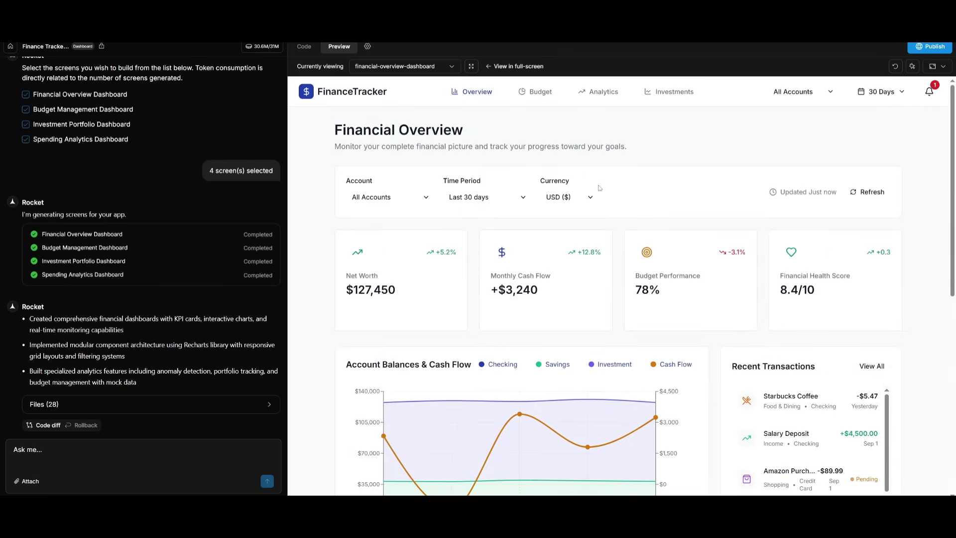
{"action": "left_click", "coordinate": [538, 93]}
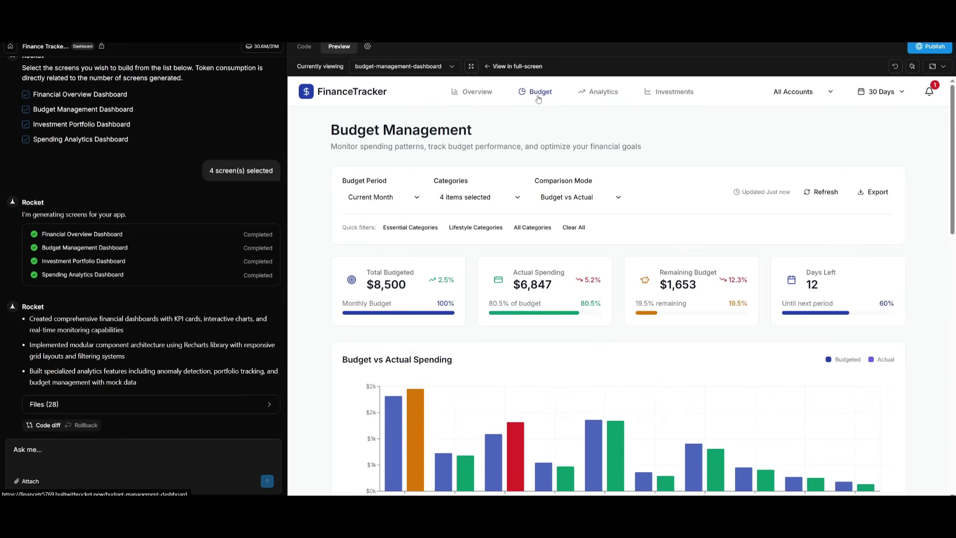
{"action": "scroll", "coordinate": [772, 188], "scroll_direction": "down", "scroll_amount": 9}
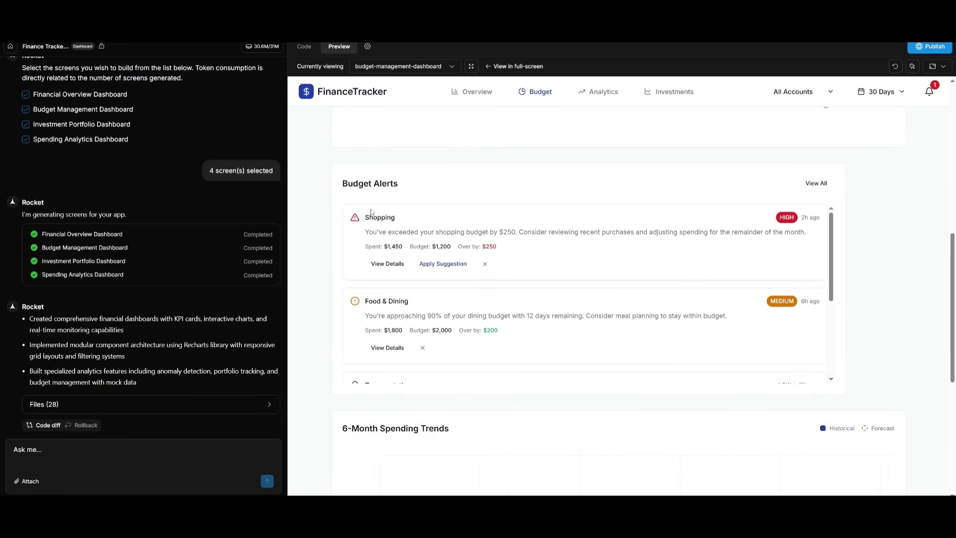
{"action": "scroll", "coordinate": [391, 218], "scroll_direction": "down", "scroll_amount": 3}
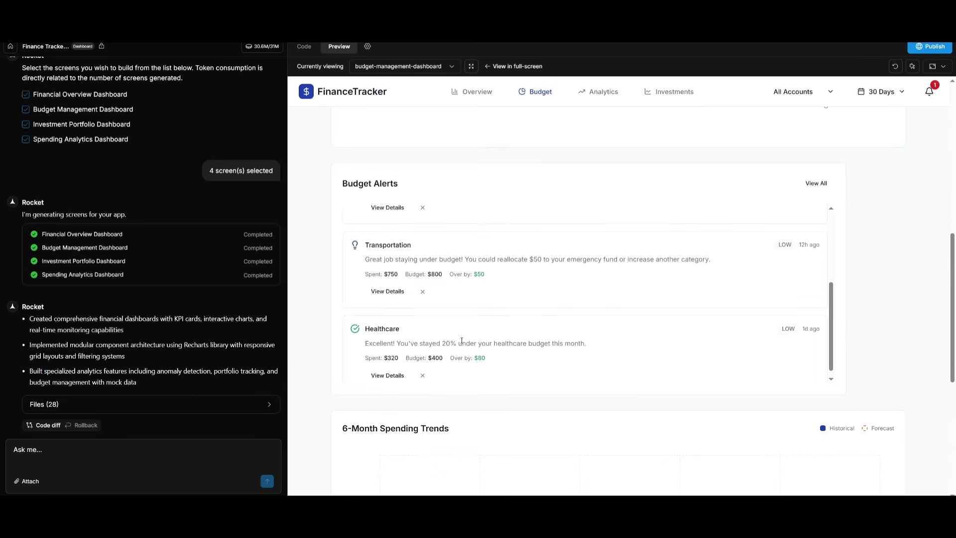
{"action": "scroll", "coordinate": [881, 282], "scroll_direction": "down", "scroll_amount": 3}
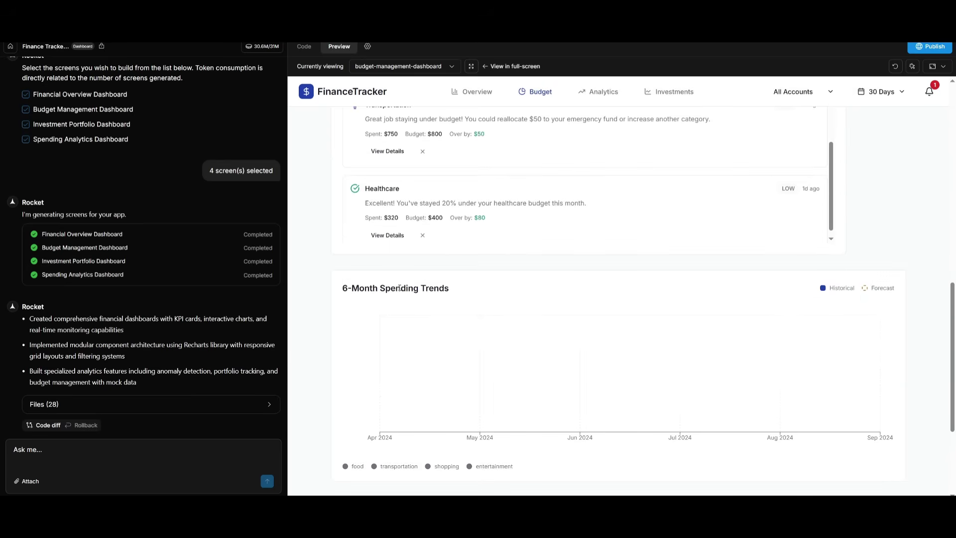
{"action": "scroll", "coordinate": [430, 287], "scroll_direction": "up", "scroll_amount": 10}
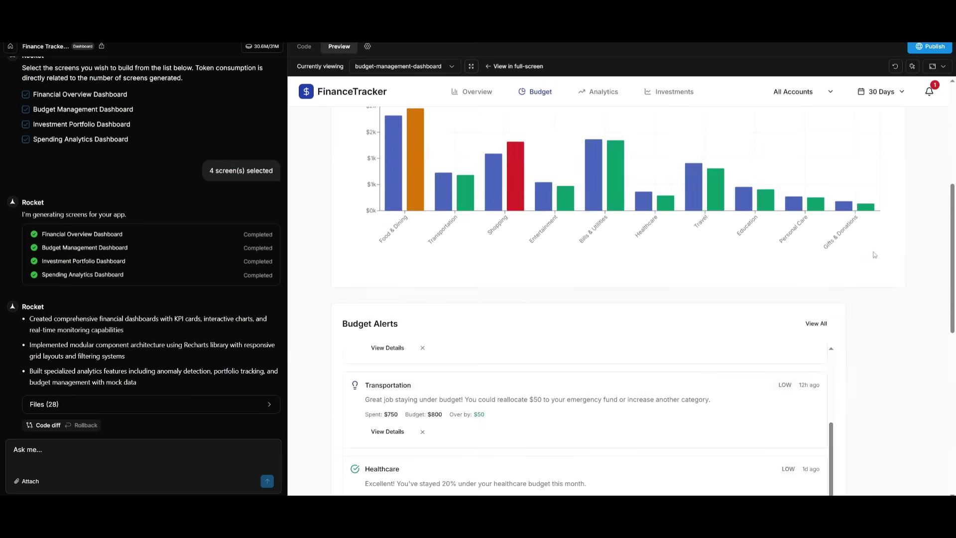
Switch to Spending Analytics and scroll through its KPI cards, trends, merchants and calendar
{"action": "left_click", "coordinate": [597, 91]}
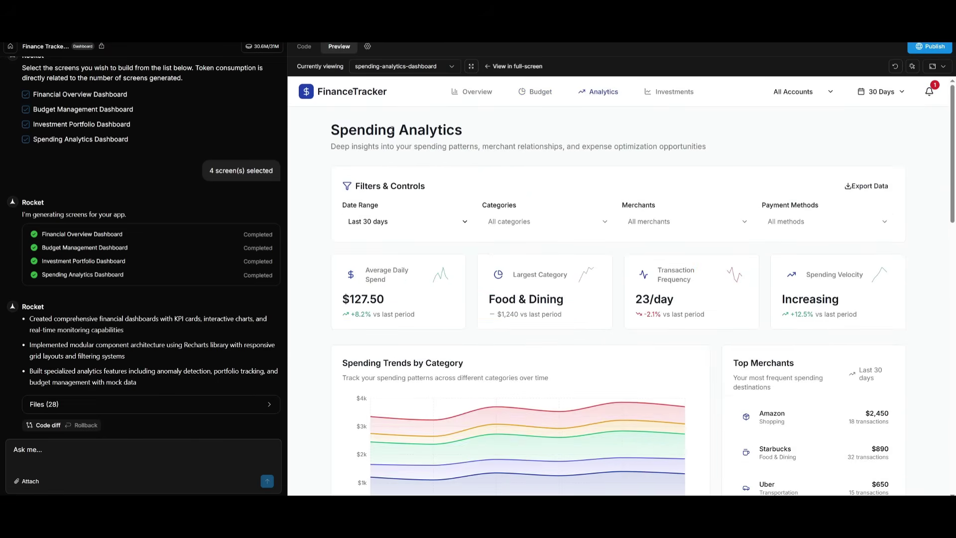
{"action": "scroll", "coordinate": [547, 208], "scroll_direction": "down", "scroll_amount": 2}
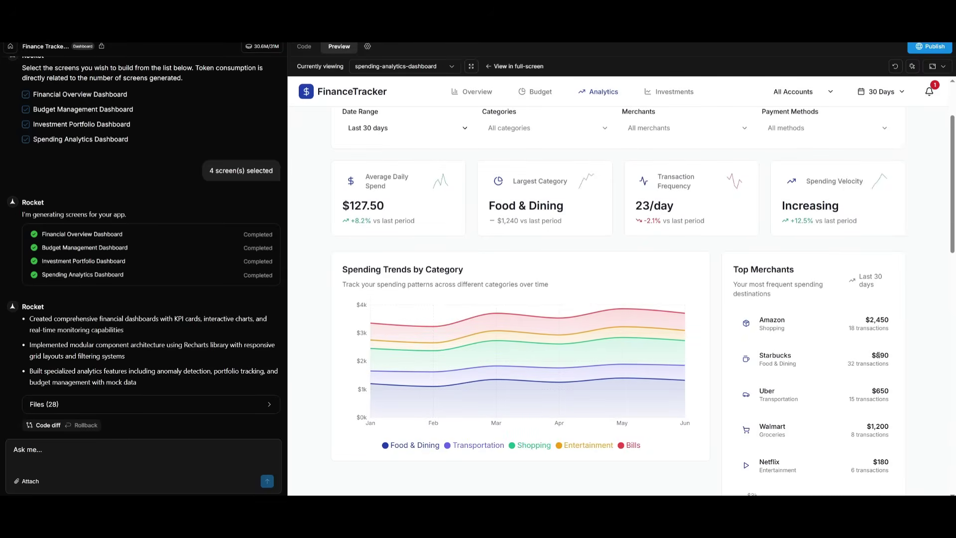
{"action": "scroll", "coordinate": [880, 357], "scroll_direction": "down", "scroll_amount": 5}
{"action": "scroll", "coordinate": [615, 305], "scroll_direction": "down", "scroll_amount": 8}
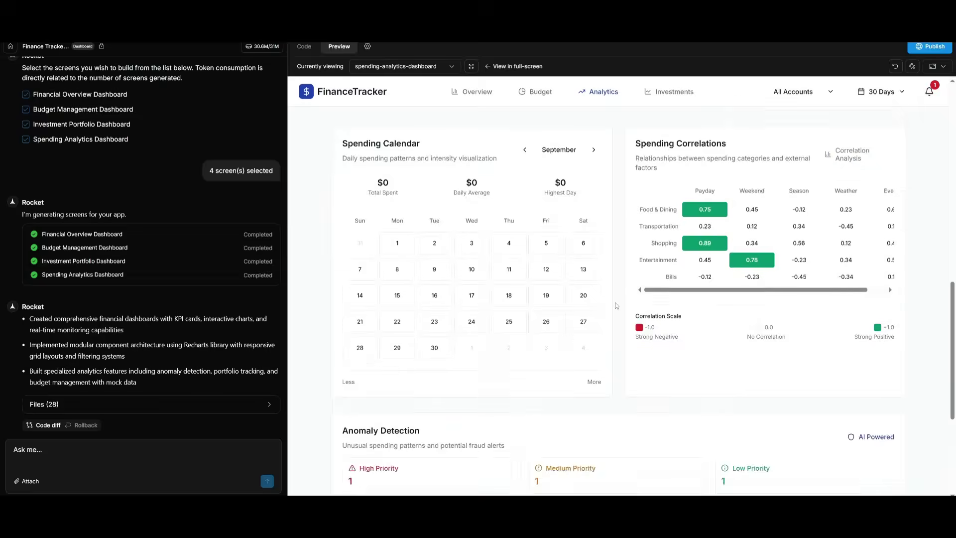
{"action": "scroll", "coordinate": [615, 305], "scroll_direction": "down", "scroll_amount": 2}
{"action": "scroll", "coordinate": [622, 318], "scroll_direction": "up", "scroll_amount": 12}
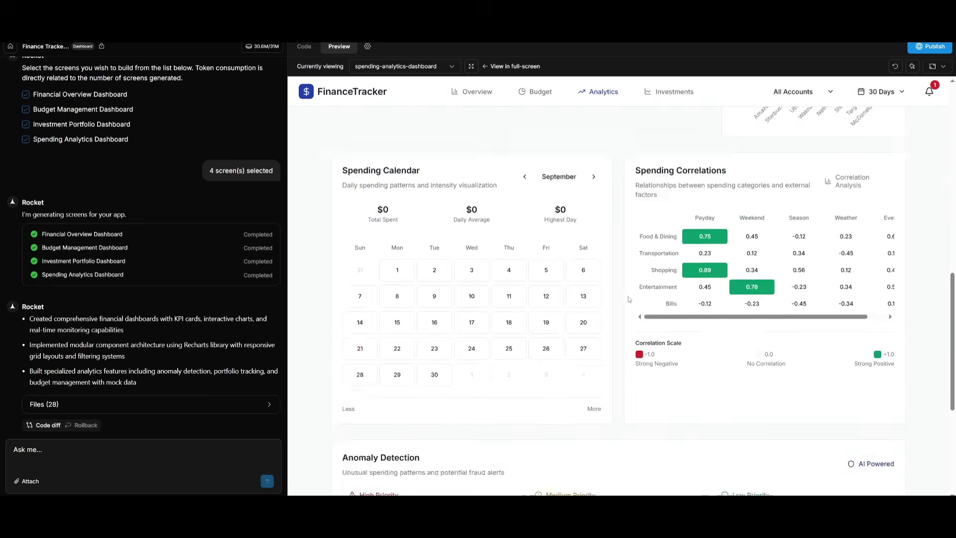
{"action": "scroll", "coordinate": [634, 345], "scroll_direction": "up", "scroll_amount": 5}
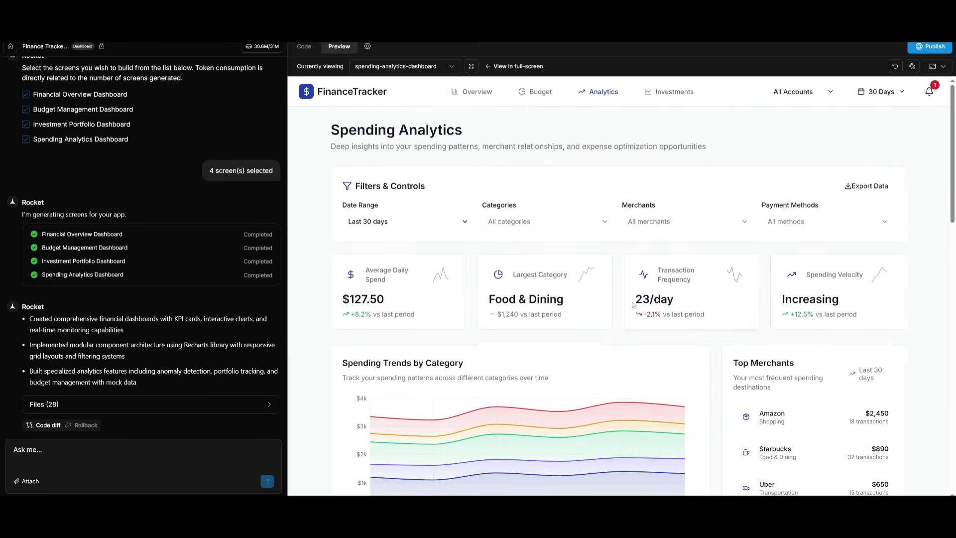
Scroll through the Investment Portfolio page in the preview
{"action": "left_click", "coordinate": [663, 92]}
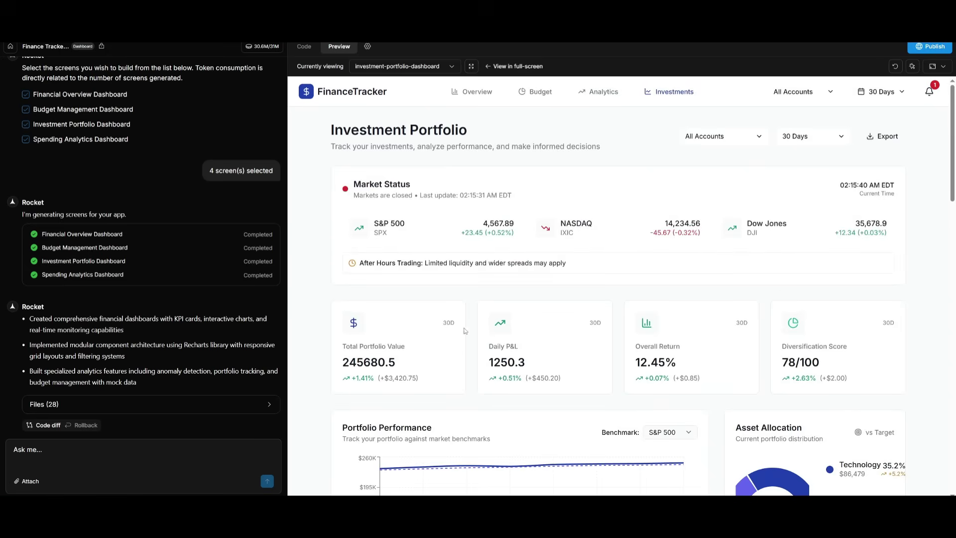
{"action": "scroll", "coordinate": [533, 333], "scroll_direction": "down", "scroll_amount": 15}
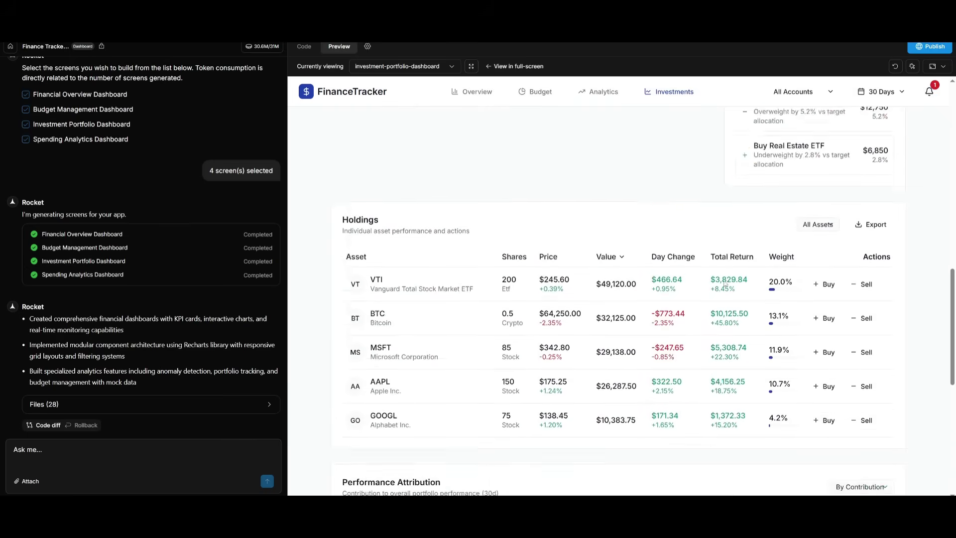
{"action": "scroll", "coordinate": [724, 284], "scroll_direction": "down", "scroll_amount": 8}
{"action": "scroll", "coordinate": [630, 311], "scroll_direction": "up", "scroll_amount": 10}
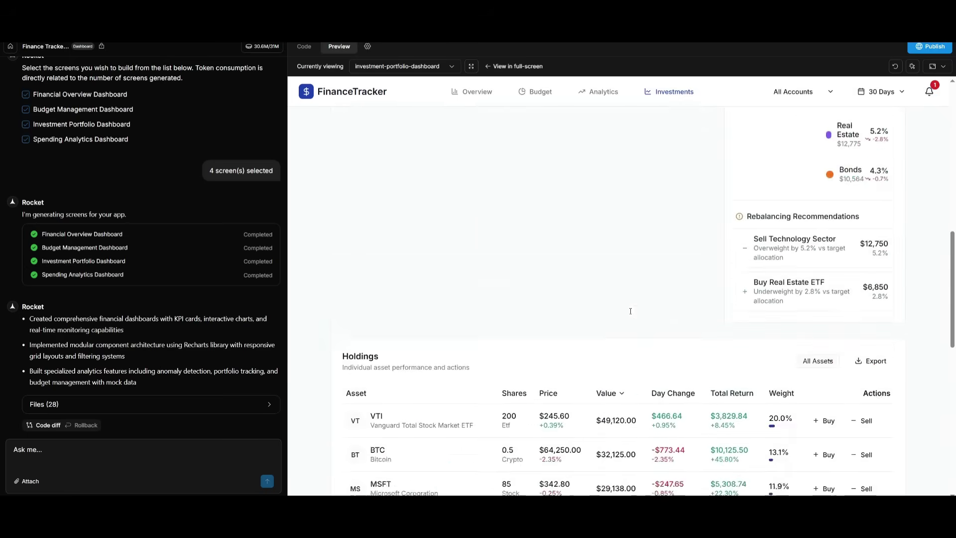
{"action": "scroll", "coordinate": [630, 311], "scroll_direction": "up", "scroll_amount": 10}
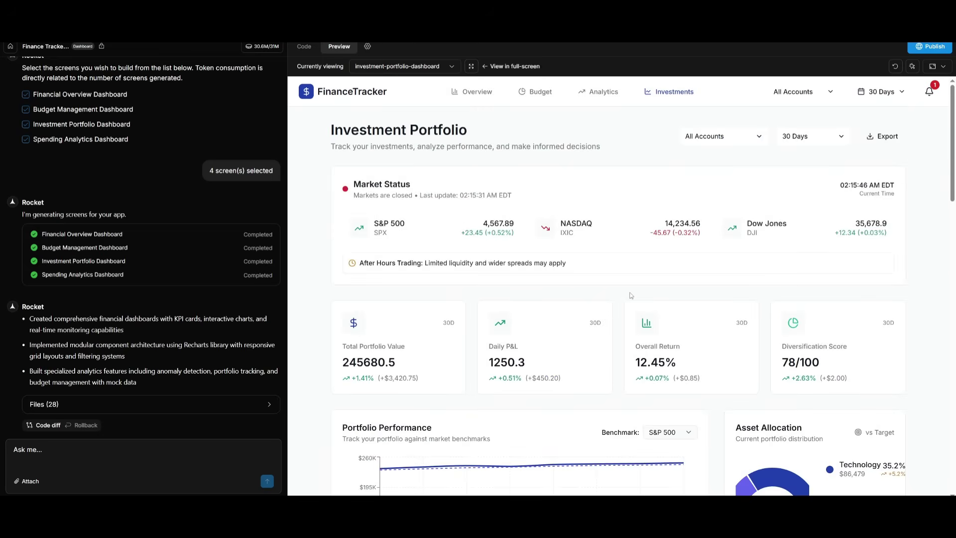
Expand the list of 28 generated files and switch to the Code view
{"action": "left_click", "coordinate": [106, 409]}
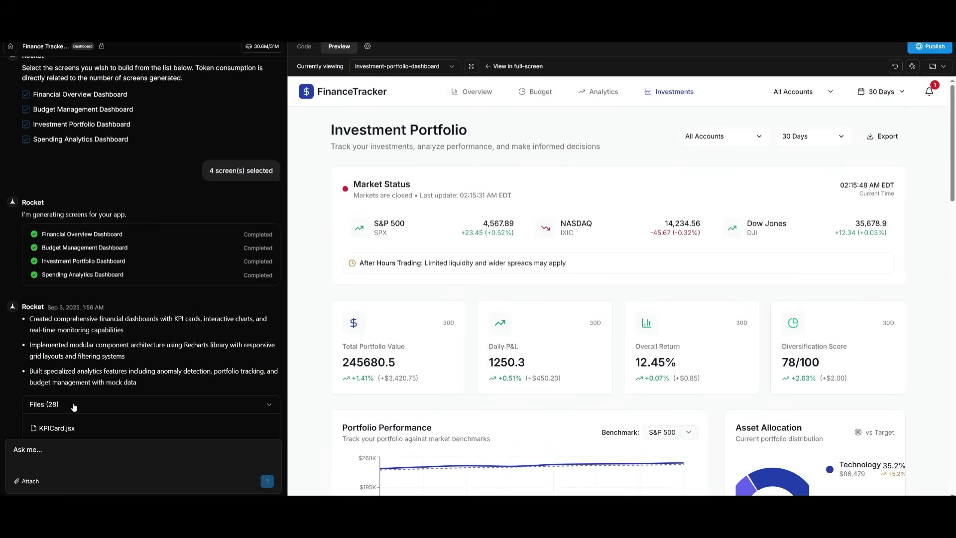
{"action": "scroll", "coordinate": [73, 407], "scroll_direction": "down", "scroll_amount": 7}
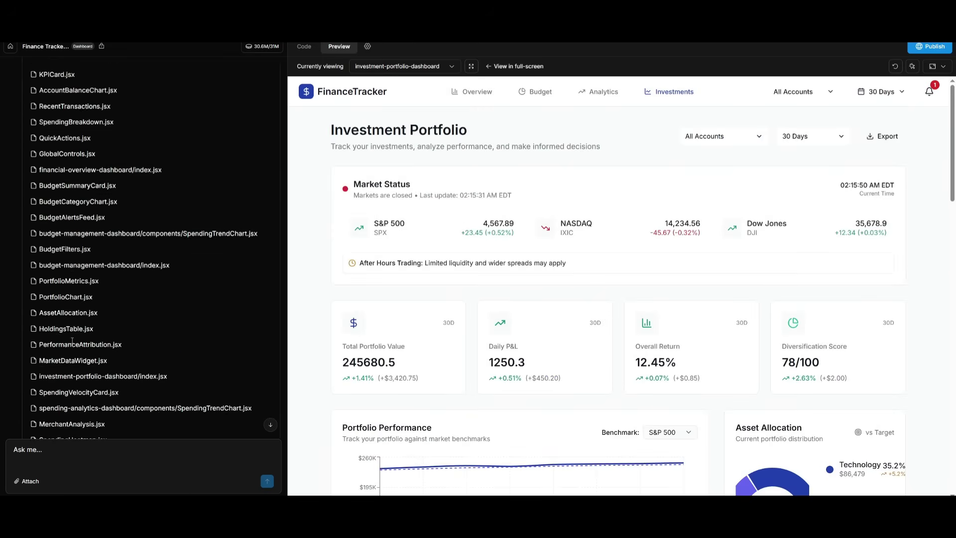
{"action": "scroll", "coordinate": [74, 333], "scroll_direction": "down", "scroll_amount": 3}
{"action": "scroll", "coordinate": [172, 275], "scroll_direction": "up", "scroll_amount": 15}
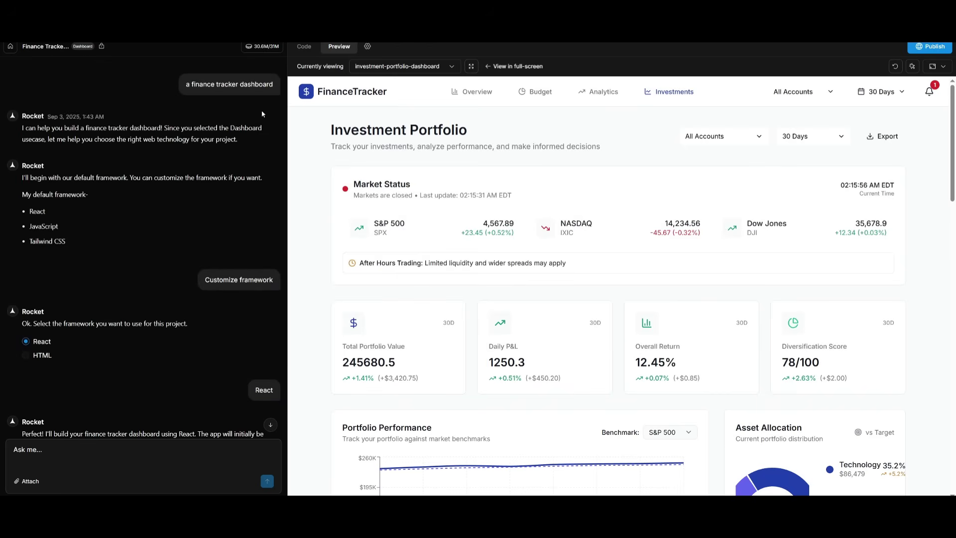
{"action": "left_click", "coordinate": [304, 47]}
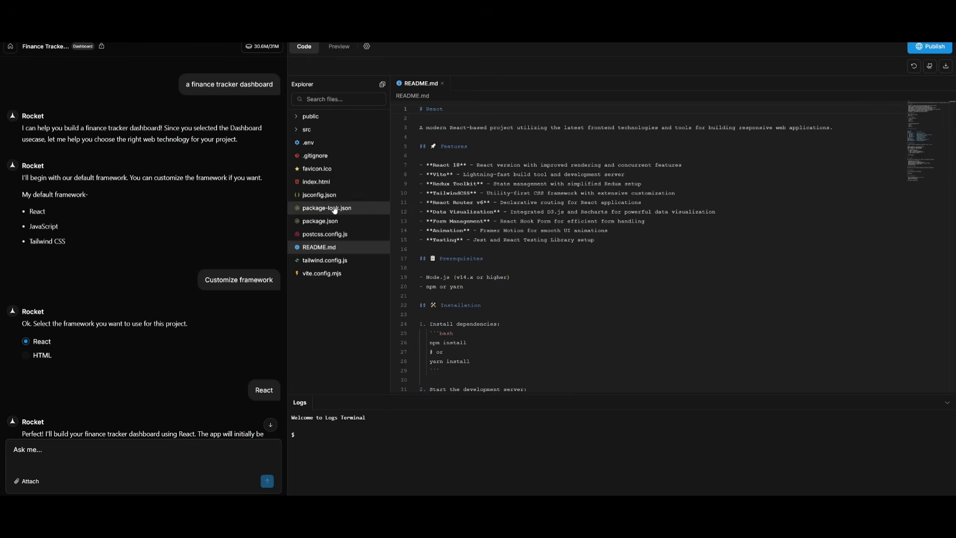
Download the project's source code and bring up the Publish on Netlify options
{"action": "left_click", "coordinate": [946, 68]}
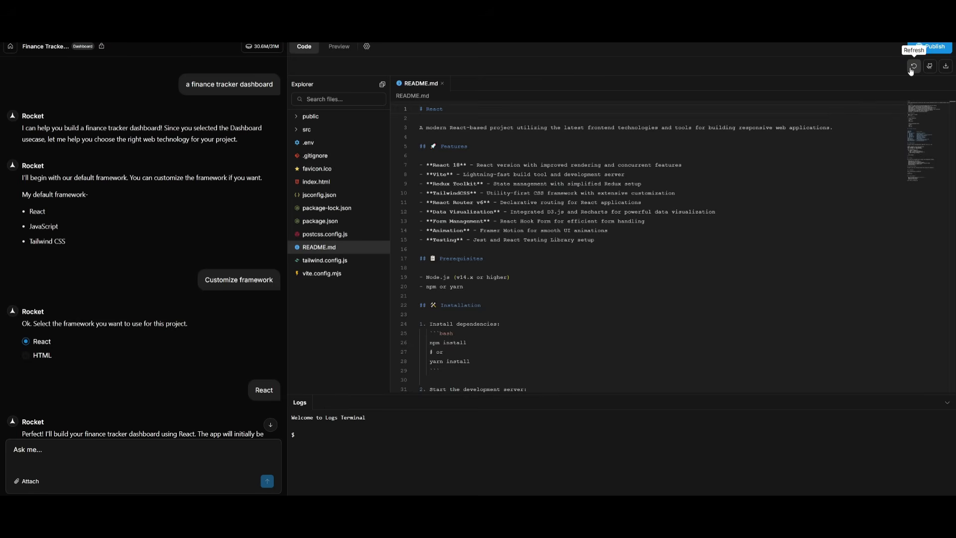
{"action": "left_click", "coordinate": [927, 48]}
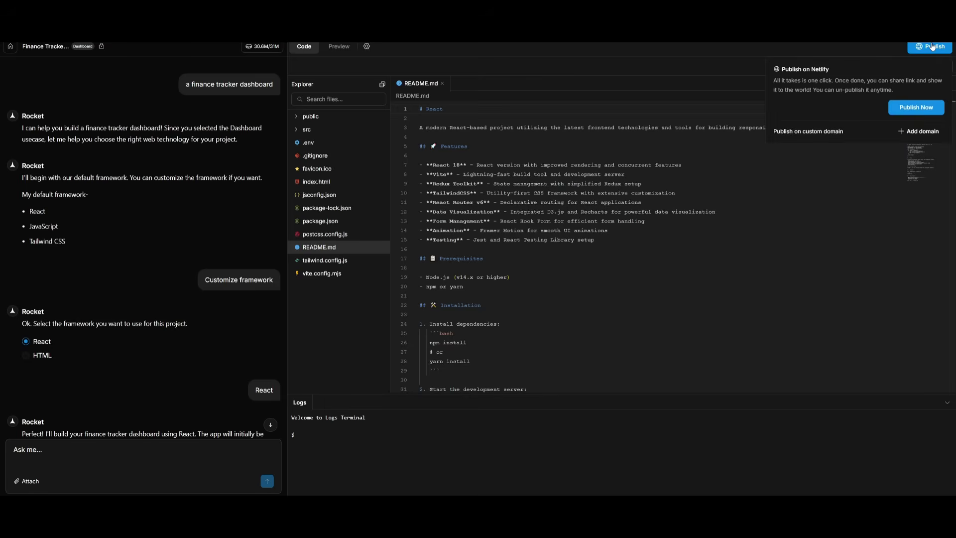
Publish the finance tracker to Netlify with Publish Now
{"action": "left_click", "coordinate": [920, 111]}
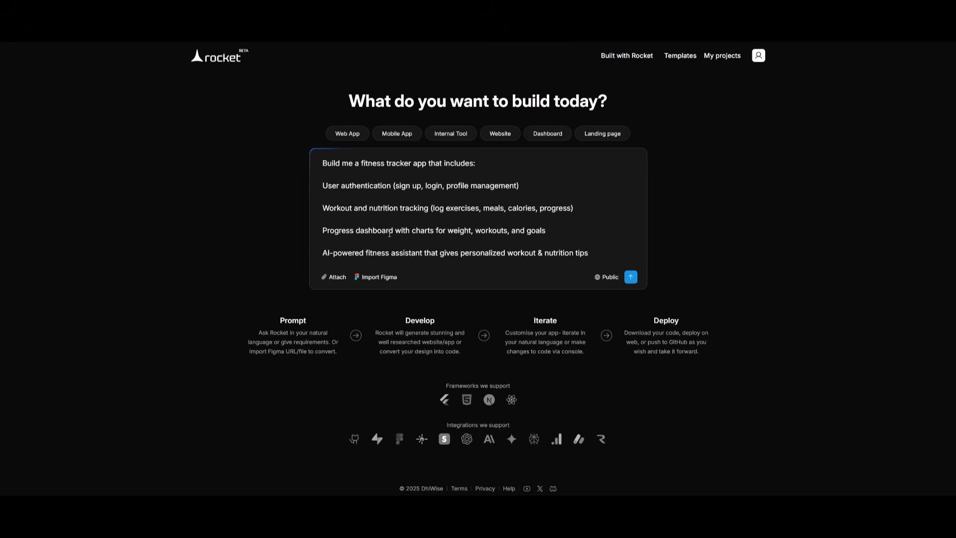
Add 'integrate stripe gateway' as a new requirement line in the fitness tracker prompt, keeping the project public
{"action": "scroll", "coordinate": [390, 232], "scroll_direction": "down", "scroll_amount": 2}
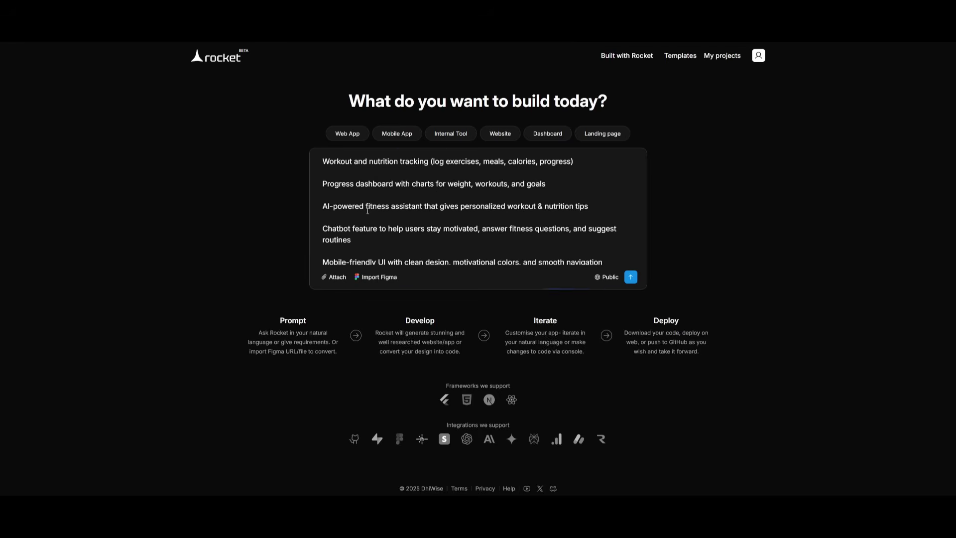
{"action": "scroll", "coordinate": [349, 237], "scroll_direction": "down", "scroll_amount": 2}
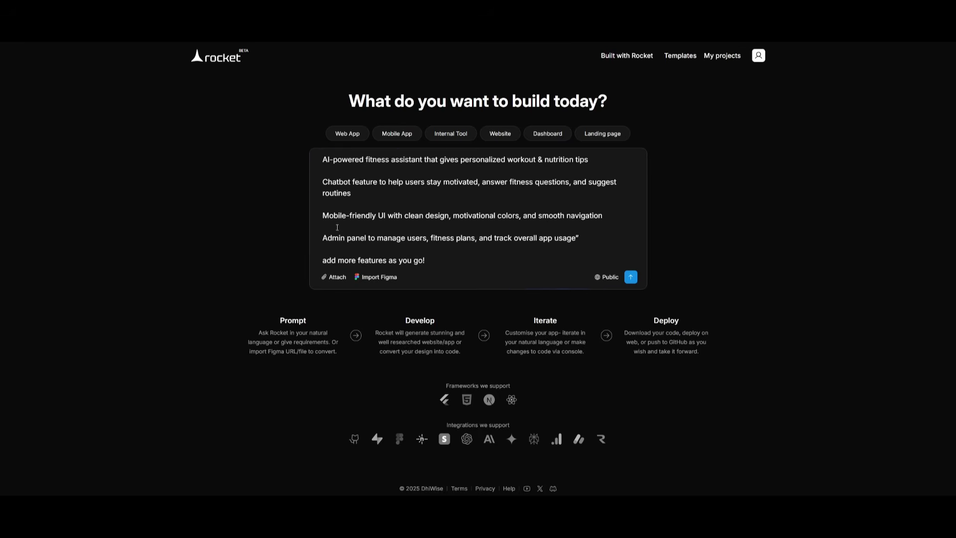
{"action": "scroll", "coordinate": [373, 229], "scroll_direction": "down", "scroll_amount": 1}
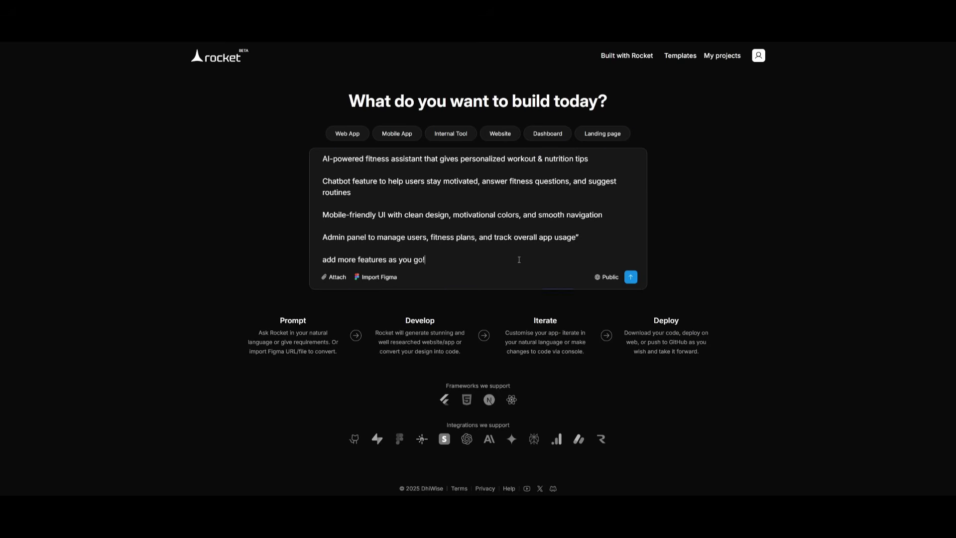
{"action": "key", "text": "shift+Return"}
{"action": "key", "text": "shift+Return"}
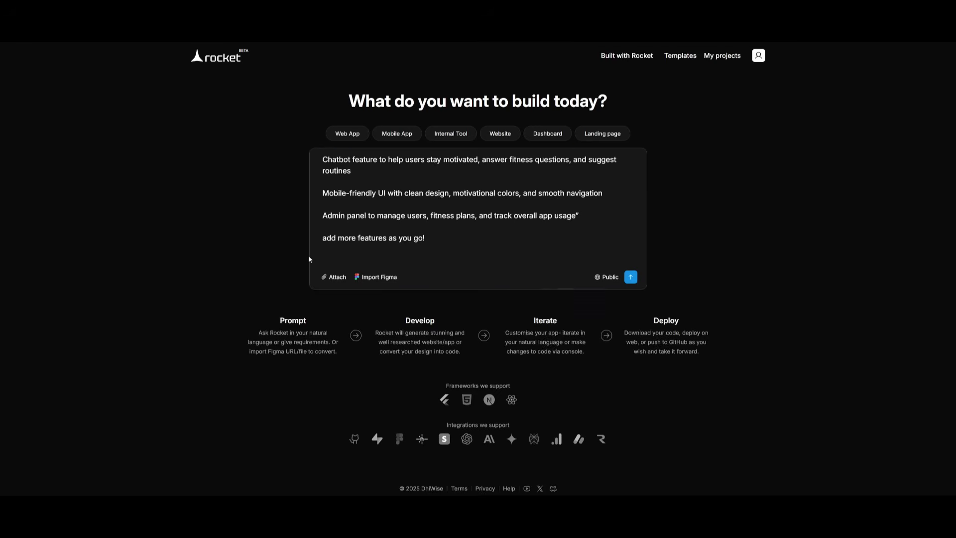
{"action": "type", "text": "integrate stripe gateway"}
{"action": "left_click", "coordinate": [608, 277]}
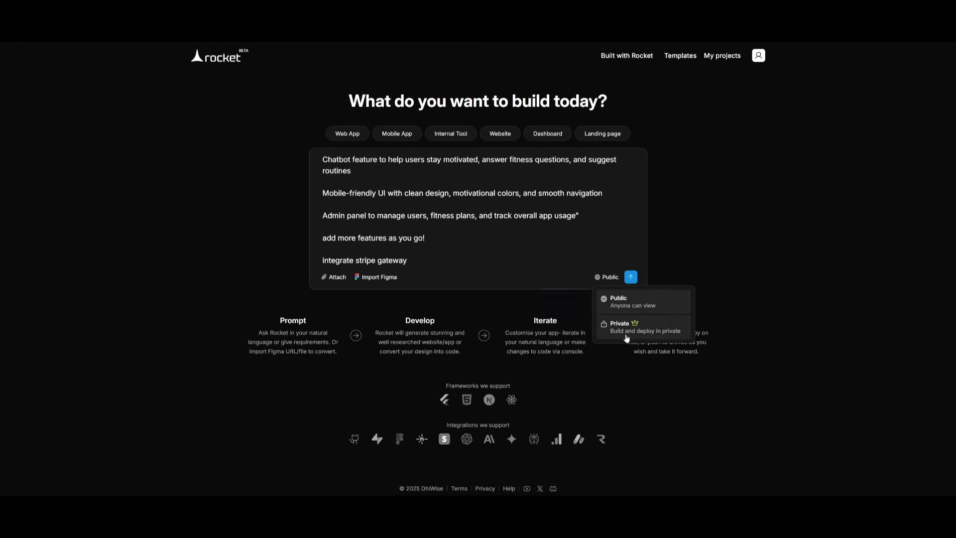
{"action": "left_click", "coordinate": [781, 237]}
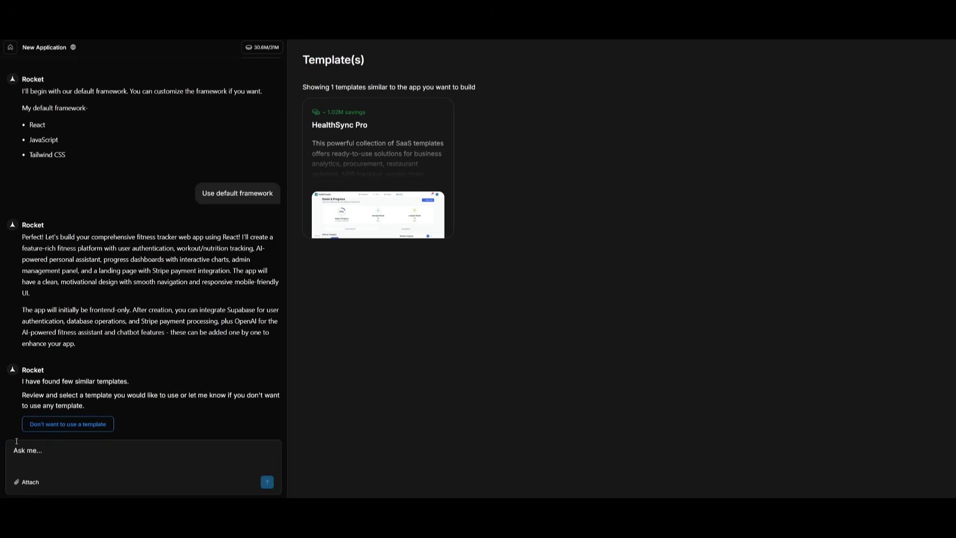
{"action": "left_click", "coordinate": [30, 431]}
{"action": "mouse_move", "coordinate": [351, 177]}
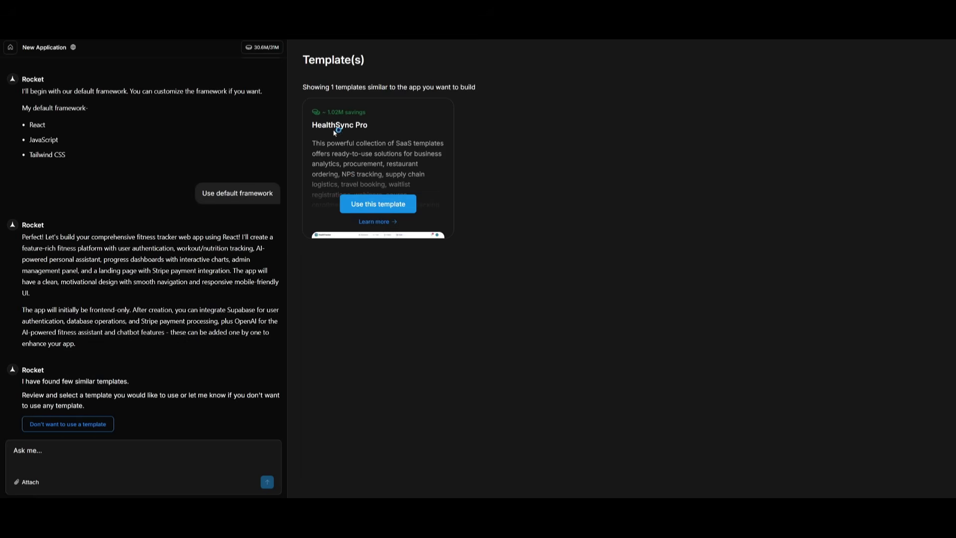
{"action": "left_click", "coordinate": [382, 222]}
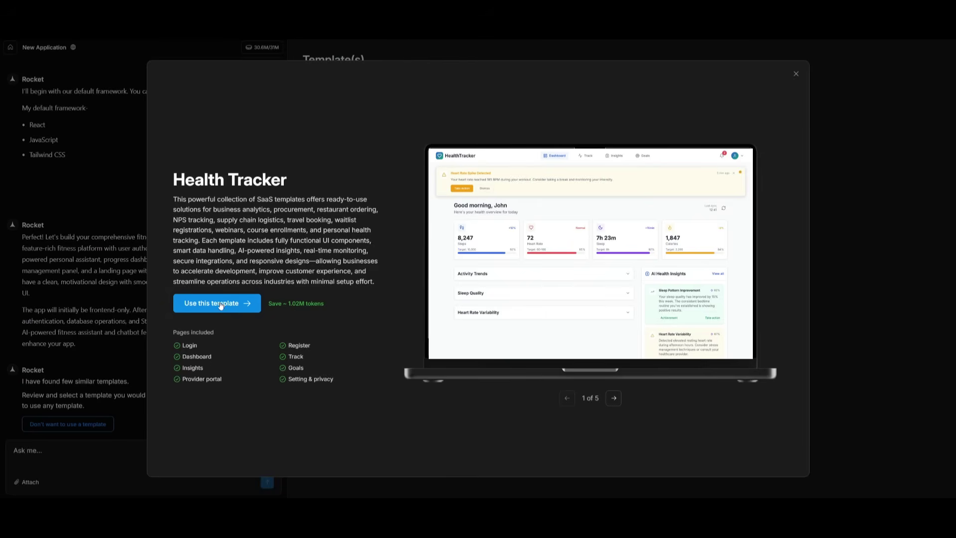
{"action": "left_click", "coordinate": [796, 74]}
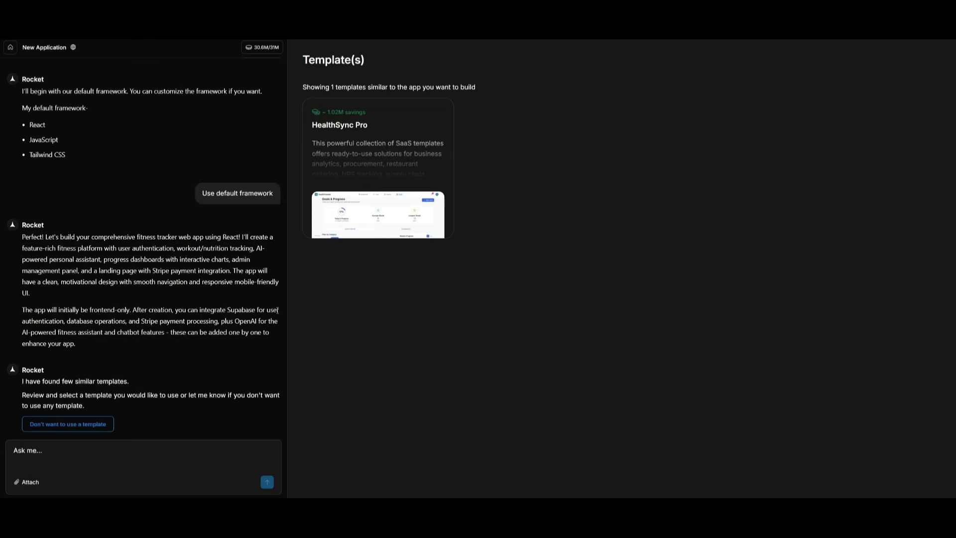
Decline the HealthSync Pro template so FitTracker Pro is generated from scratch
{"action": "left_click", "coordinate": [93, 423]}
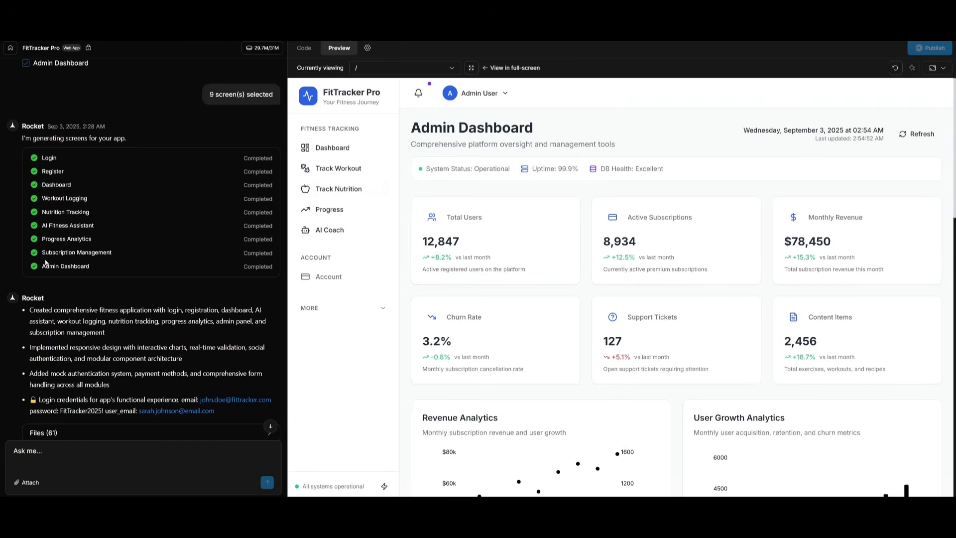
Review the Admin Dashboard metrics, then switch the preview to the Track Workout page
{"action": "left_click_drag", "start_coordinate": [43, 266], "coordinate": [88, 274]}
{"action": "left_click", "coordinate": [101, 271]}
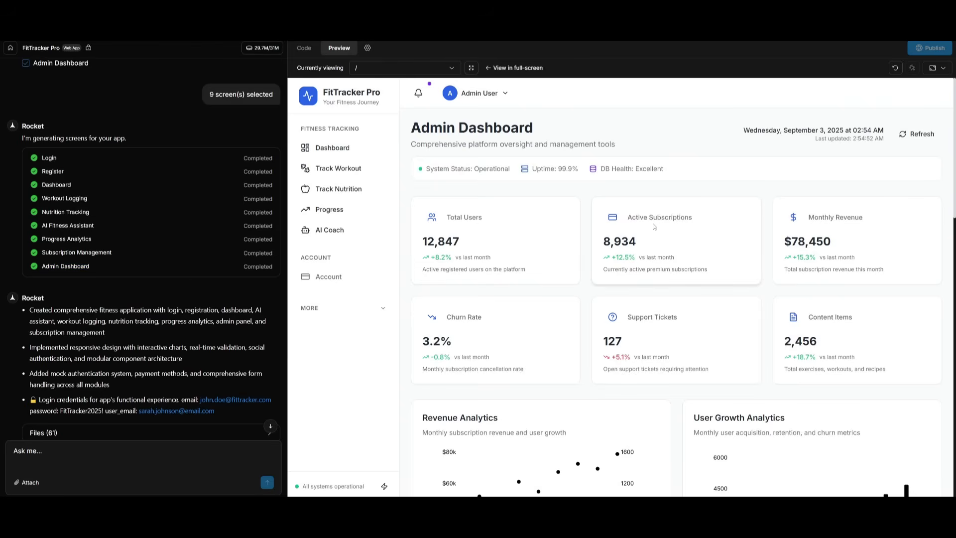
{"action": "scroll", "coordinate": [642, 214], "scroll_direction": "down", "scroll_amount": 10}
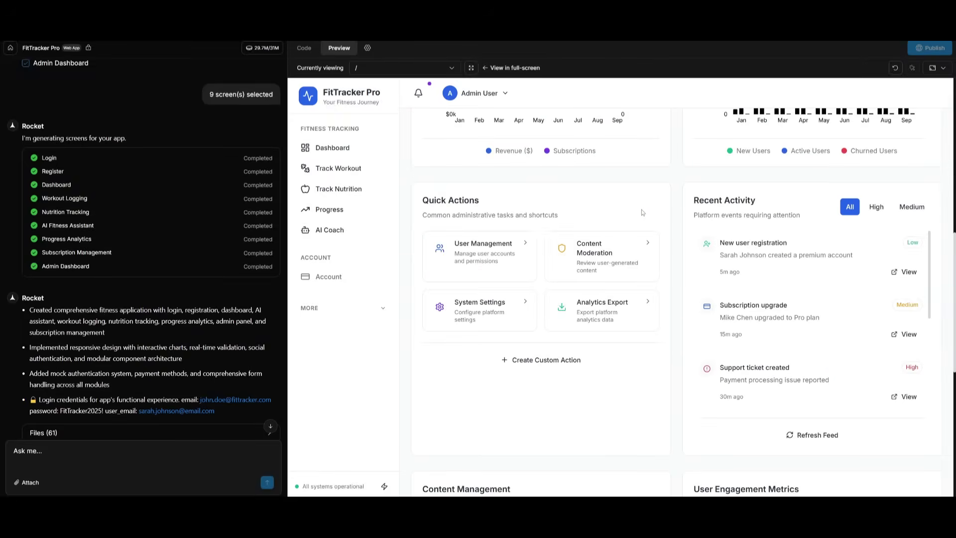
{"action": "scroll", "coordinate": [630, 214], "scroll_direction": "down", "scroll_amount": 6}
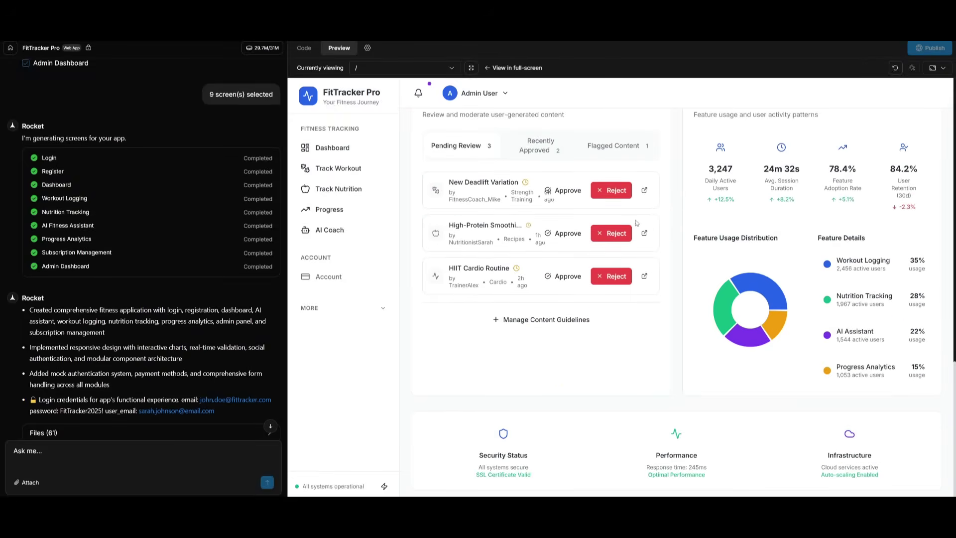
{"action": "scroll", "coordinate": [636, 227], "scroll_direction": "up", "scroll_amount": 6}
{"action": "scroll", "coordinate": [636, 227], "scroll_direction": "up", "scroll_amount": 5}
{"action": "left_click", "coordinate": [334, 170]}
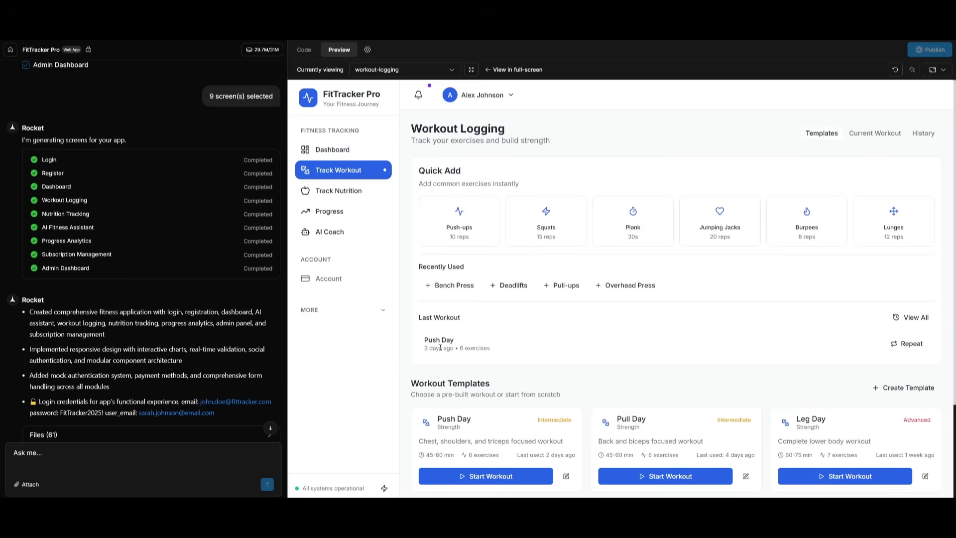
Start a workout from the Push Day template, loading six exercises beginning with Bench Press
{"action": "scroll", "coordinate": [443, 343], "scroll_direction": "down", "scroll_amount": 3}
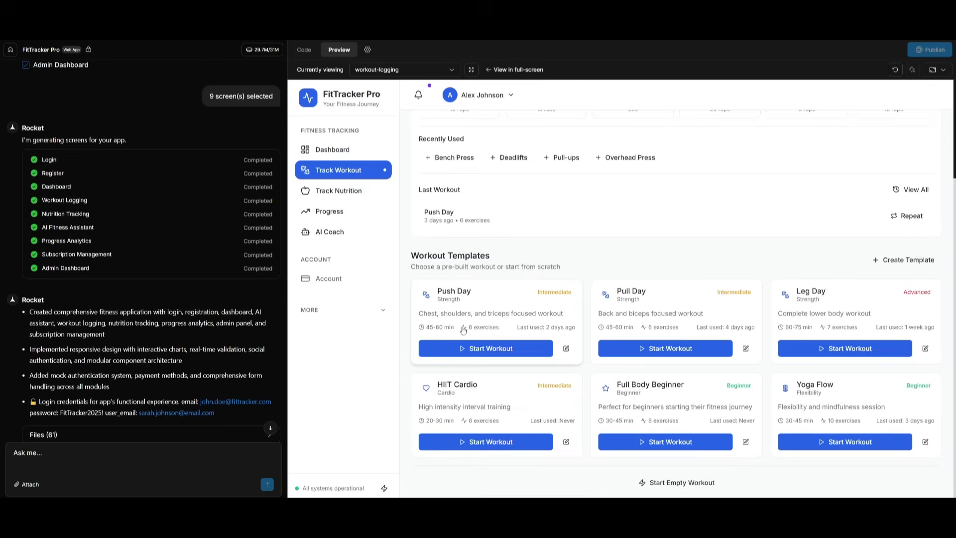
{"action": "left_click", "coordinate": [477, 347]}
{"action": "scroll", "coordinate": [482, 333], "scroll_direction": "up", "scroll_amount": 3}
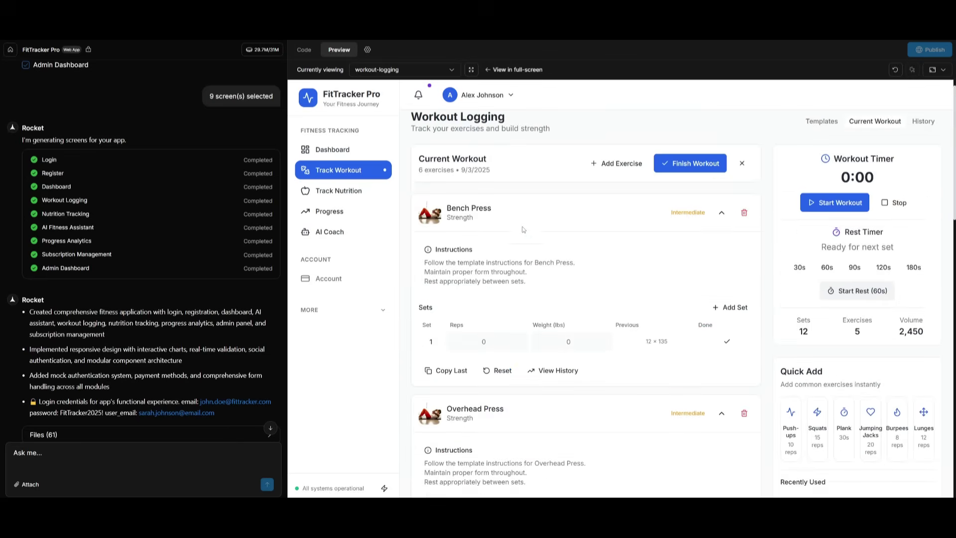
{"action": "scroll", "coordinate": [496, 218], "scroll_direction": "down", "scroll_amount": 10}
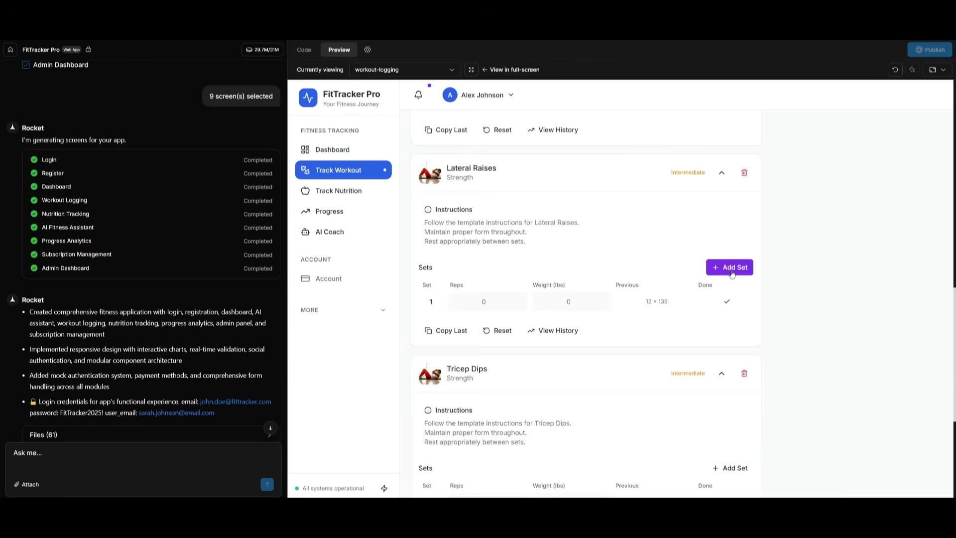
{"action": "scroll", "coordinate": [827, 264], "scroll_direction": "up", "scroll_amount": 8}
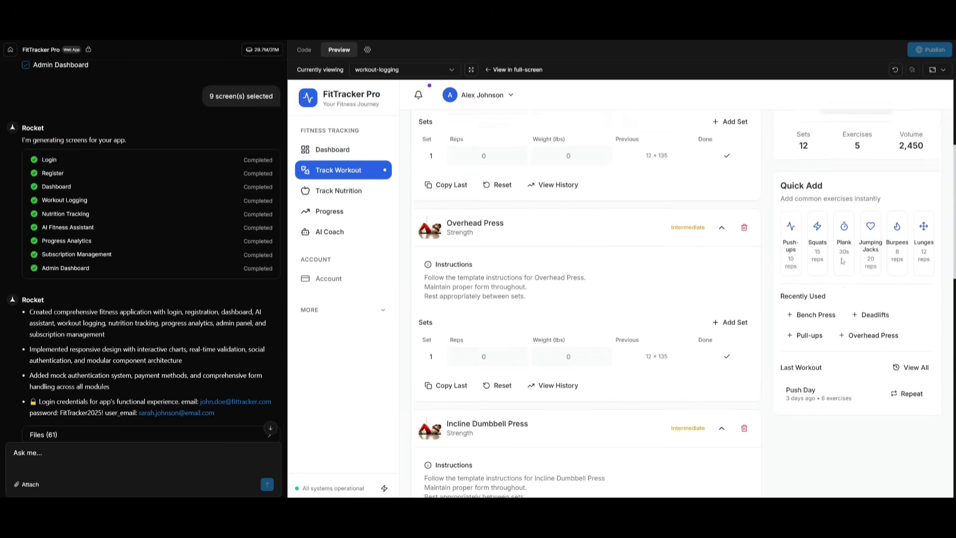
{"action": "scroll", "coordinate": [842, 261], "scroll_direction": "up", "scroll_amount": 4}
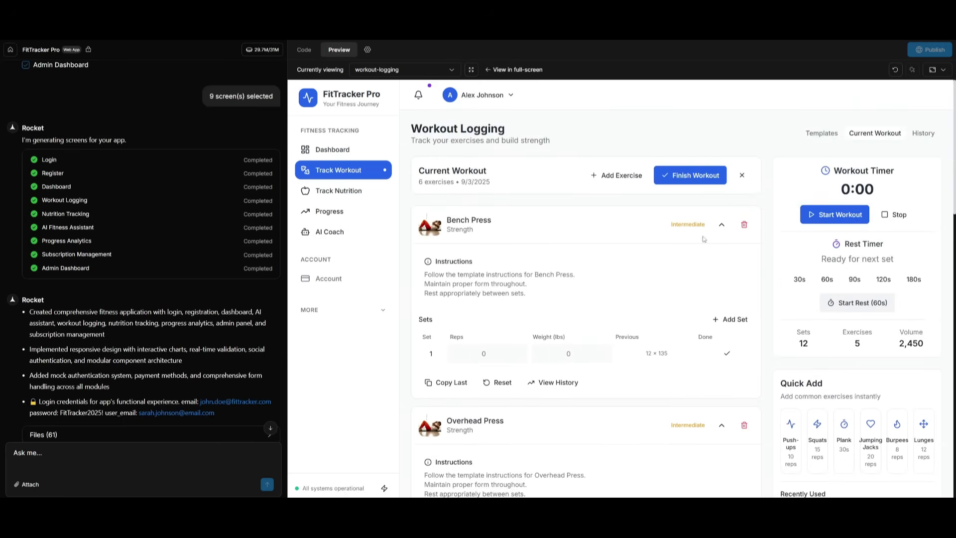
Visit the Track Nutrition and Progress pages, ending on the AI Coach chat
{"action": "left_click", "coordinate": [322, 196]}
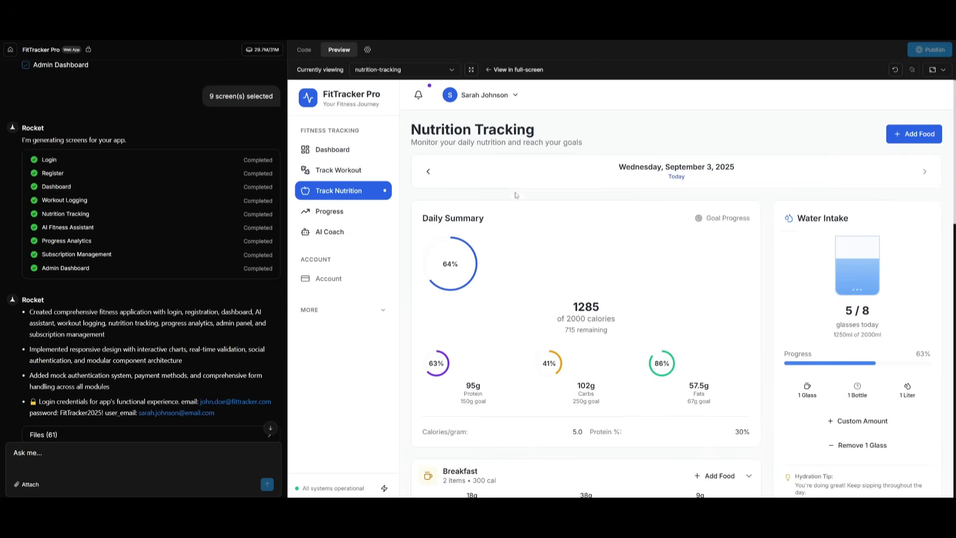
{"action": "left_click", "coordinate": [334, 212]}
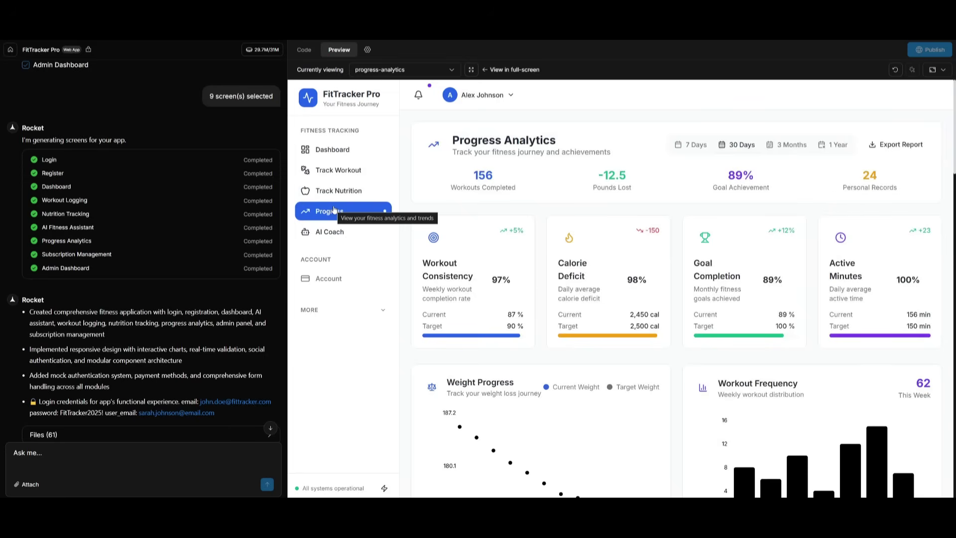
{"action": "left_click", "coordinate": [330, 232]}
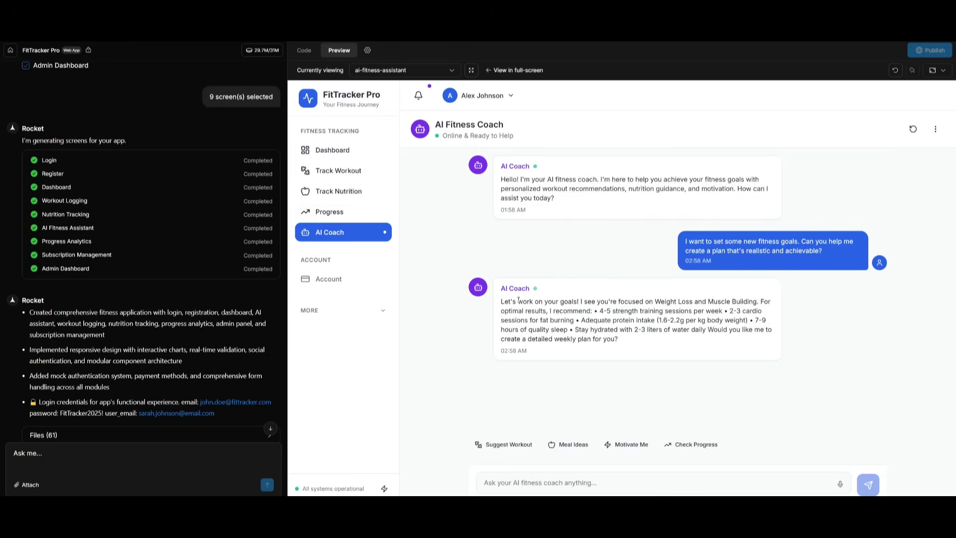
Have the AI coach suggest a workout, then view the Account subscription page
{"action": "left_click", "coordinate": [506, 447]}
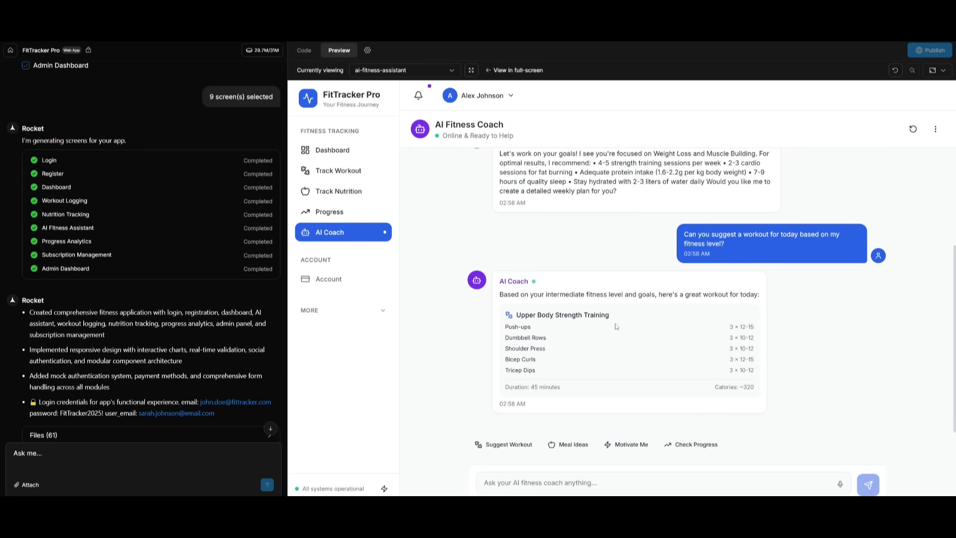
{"action": "left_click", "coordinate": [323, 282]}
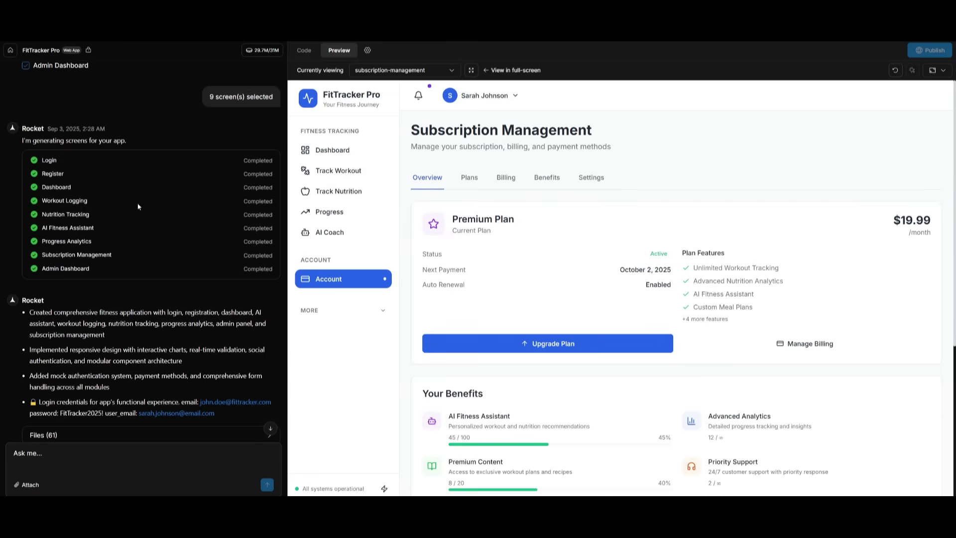
Review the Premium Plan details and the Plans tab comparison table
{"action": "scroll", "coordinate": [138, 206], "scroll_direction": "up", "scroll_amount": 10}
{"action": "scroll", "coordinate": [77, 230], "scroll_direction": "down", "scroll_amount": 6}
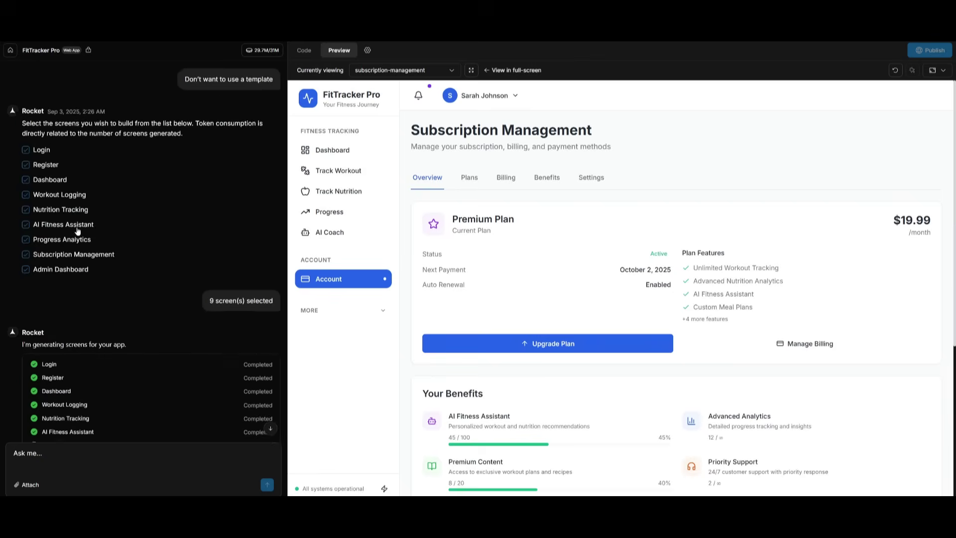
{"action": "scroll", "coordinate": [77, 231], "scroll_direction": "down", "scroll_amount": 3}
{"action": "scroll", "coordinate": [642, 316], "scroll_direction": "down", "scroll_amount": 2}
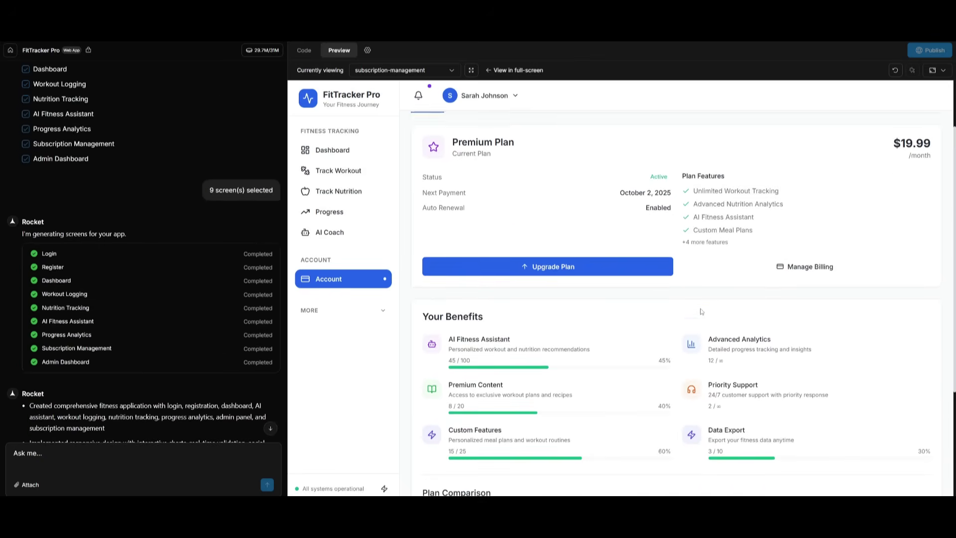
{"action": "scroll", "coordinate": [699, 308], "scroll_direction": "down", "scroll_amount": 3}
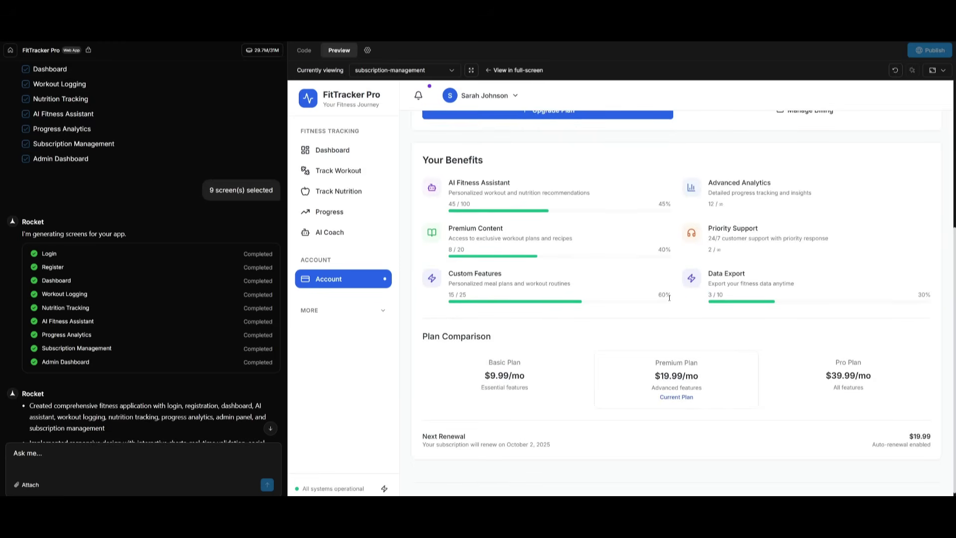
{"action": "scroll", "coordinate": [668, 297], "scroll_direction": "up", "scroll_amount": 5}
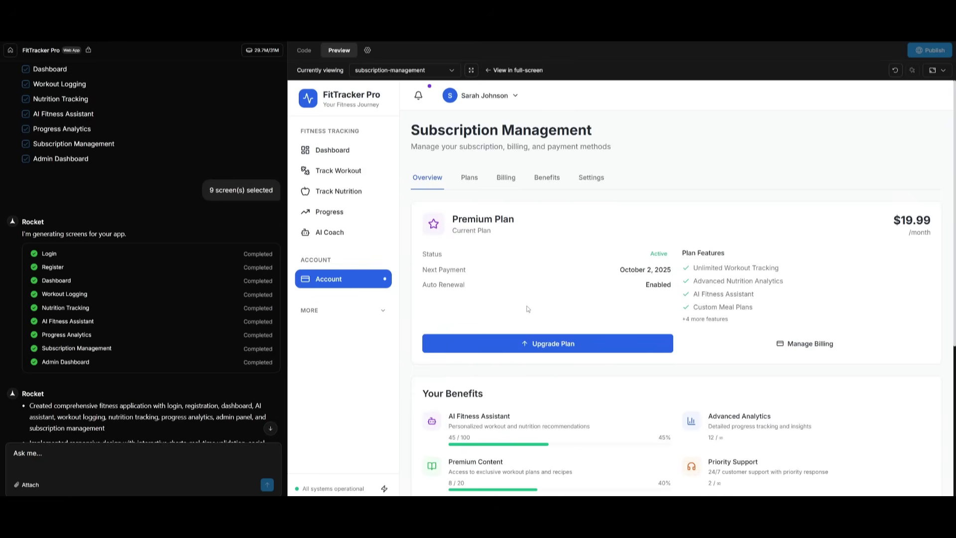
{"action": "left_click", "coordinate": [462, 182]}
{"action": "scroll", "coordinate": [646, 279], "scroll_direction": "down", "scroll_amount": 3}
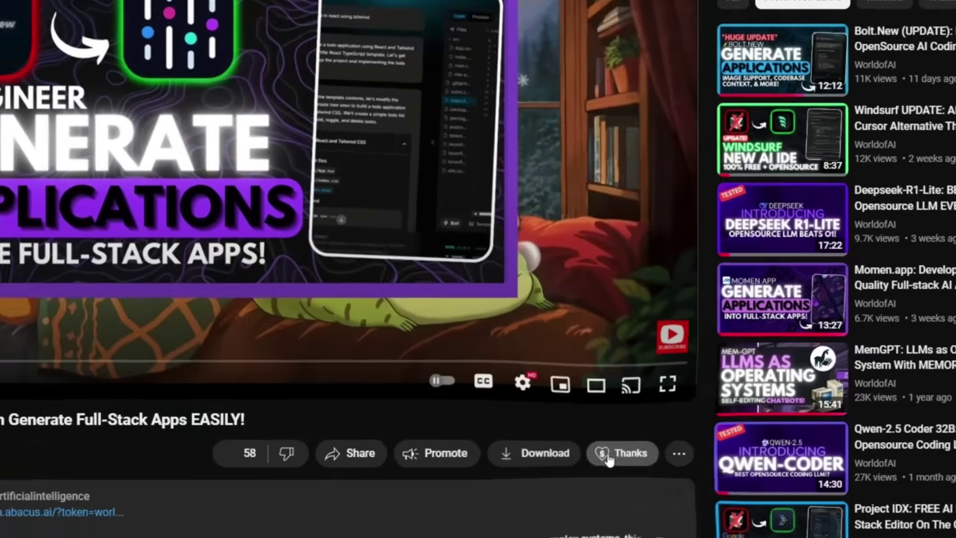
Set a CA$400.00 Super Thanks amount and bring up the emoji picker for the comment
{"action": "left_click", "coordinate": [607, 454]}
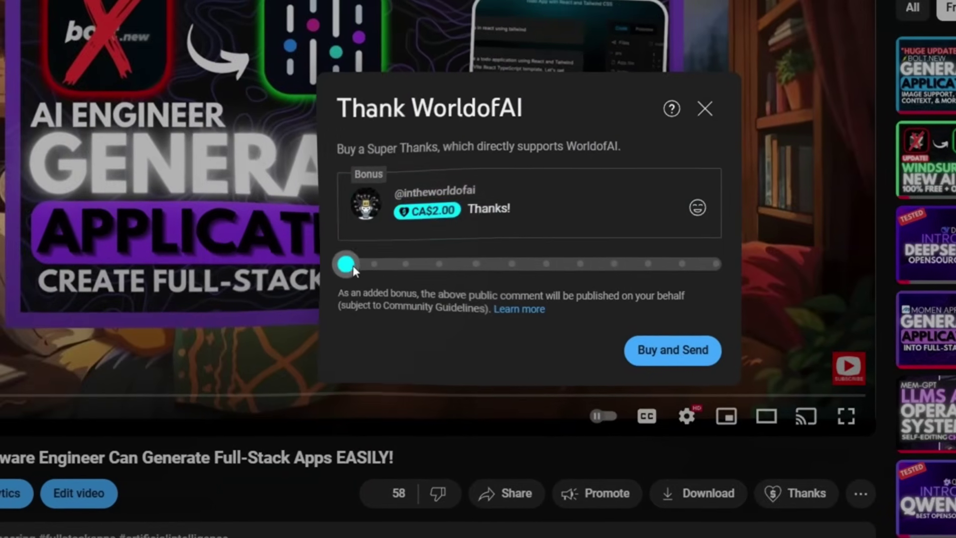
{"action": "left_click_drag", "start_coordinate": [345, 259], "coordinate": [610, 272]}
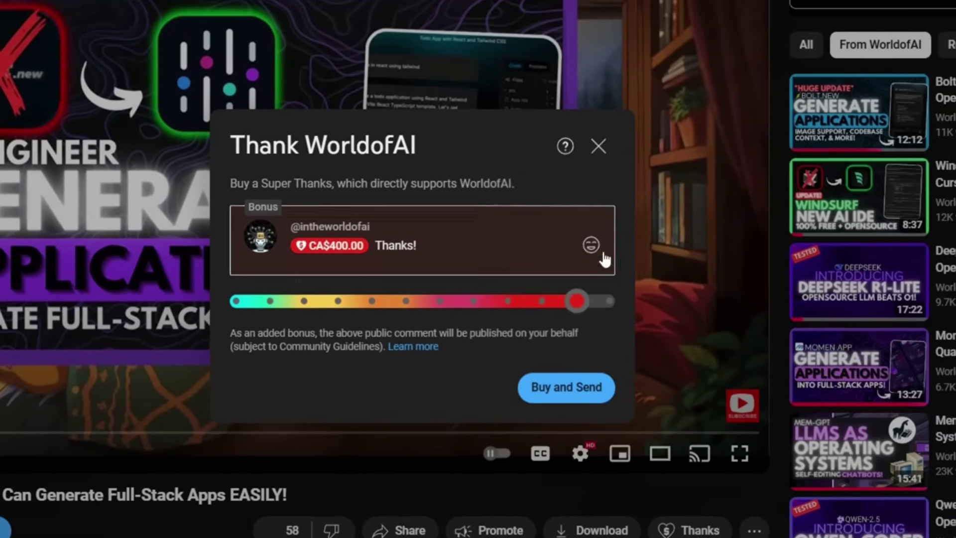
{"action": "left_click", "coordinate": [591, 245]}
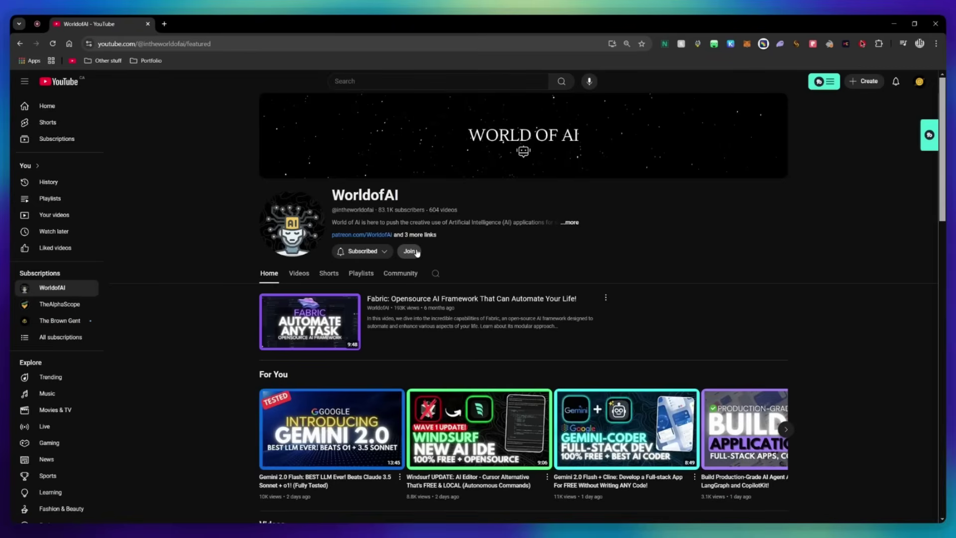
Check the channel's membership options and view the AI Mystic tier's price and perks
{"action": "left_click", "coordinate": [409, 251]}
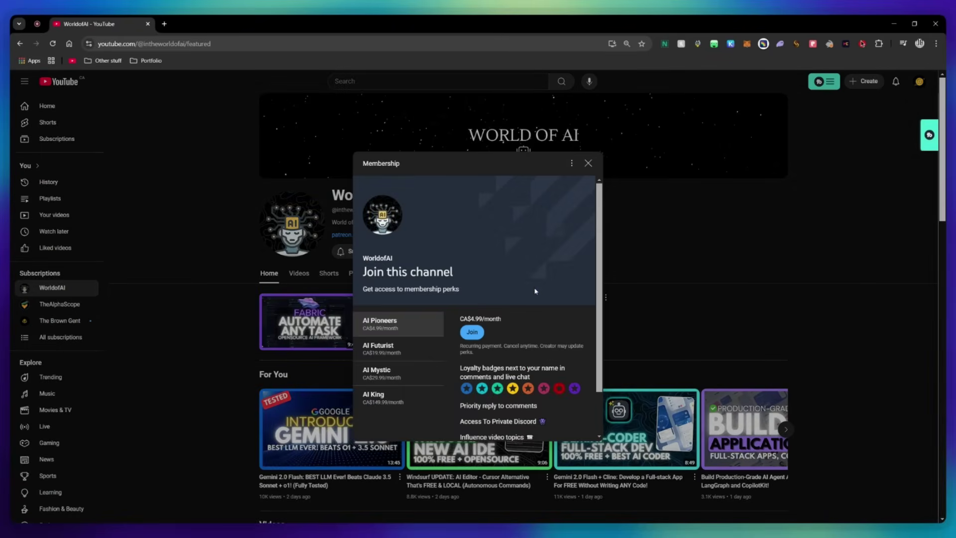
{"action": "scroll", "coordinate": [535, 291], "scroll_direction": "down", "scroll_amount": 1}
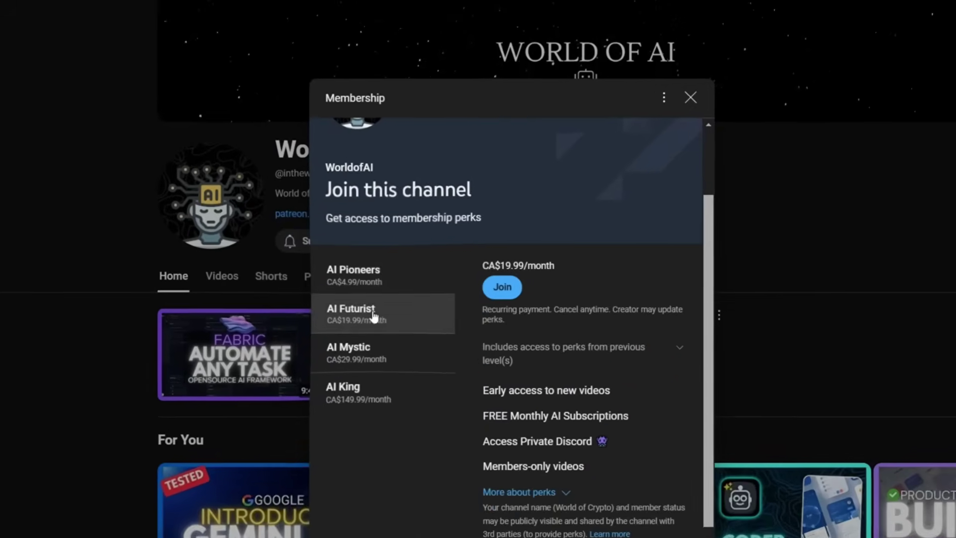
{"action": "left_click", "coordinate": [374, 351]}
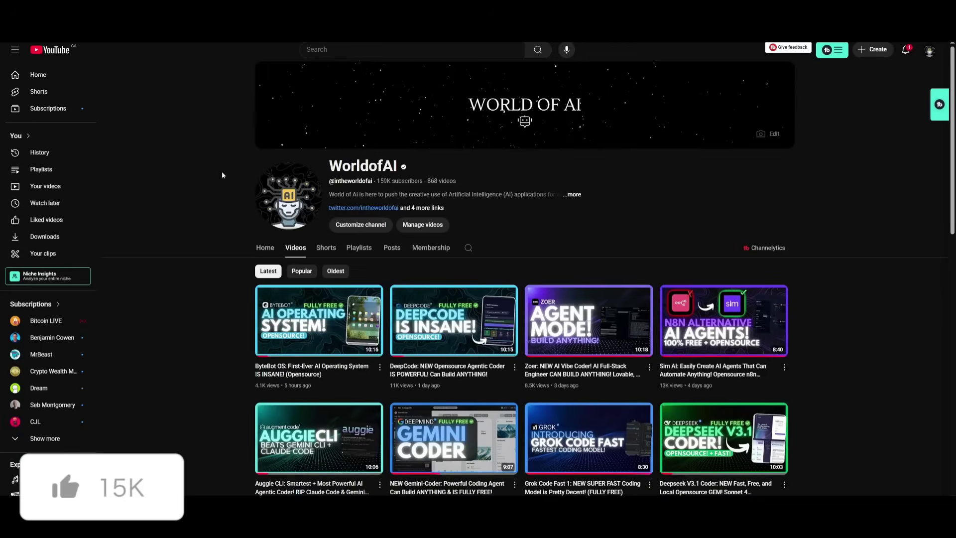
{"action": "mouse_move", "coordinate": [481, 311]}
{"action": "scroll", "coordinate": [481, 310], "scroll_direction": "down", "scroll_amount": 5}
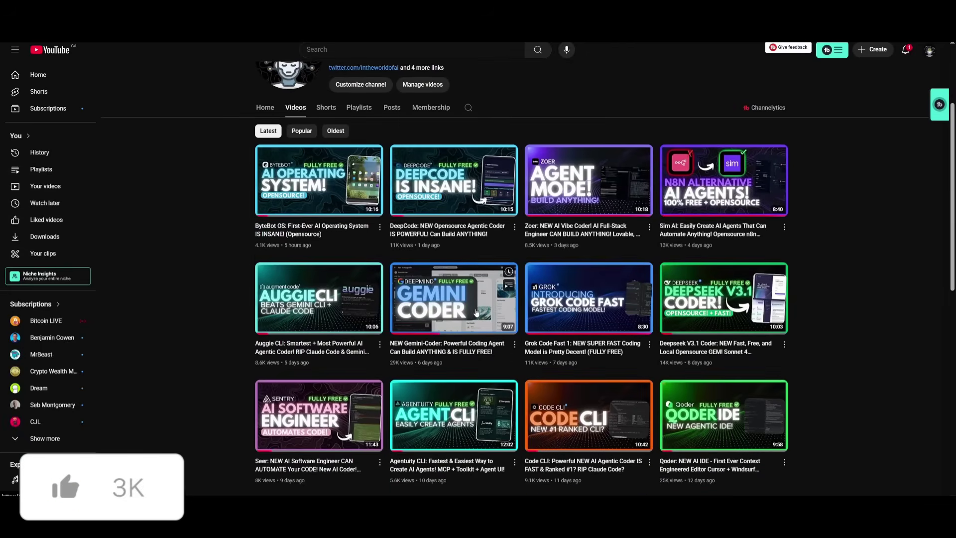
{"action": "scroll", "coordinate": [476, 312], "scroll_direction": "down", "scroll_amount": 4}
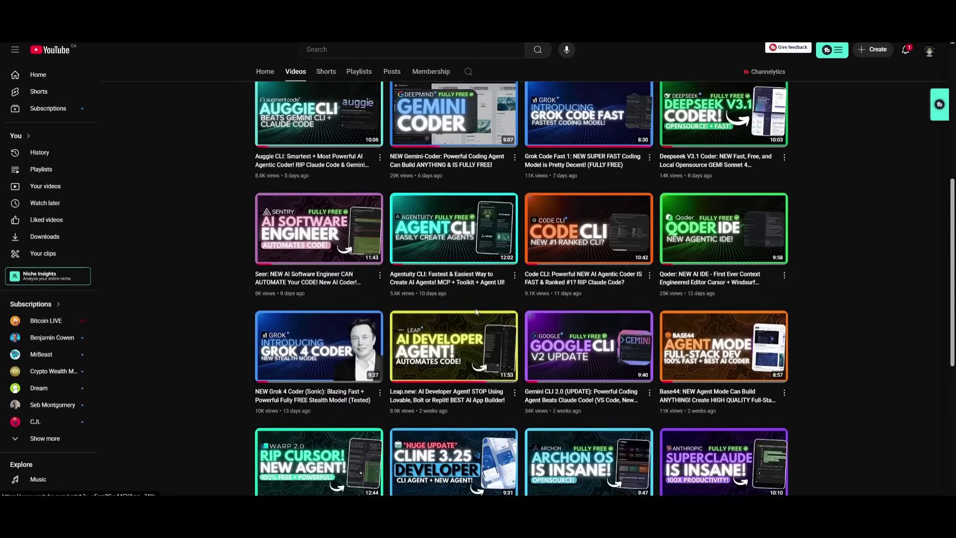
{"action": "scroll", "coordinate": [471, 312], "scroll_direction": "down", "scroll_amount": 3}
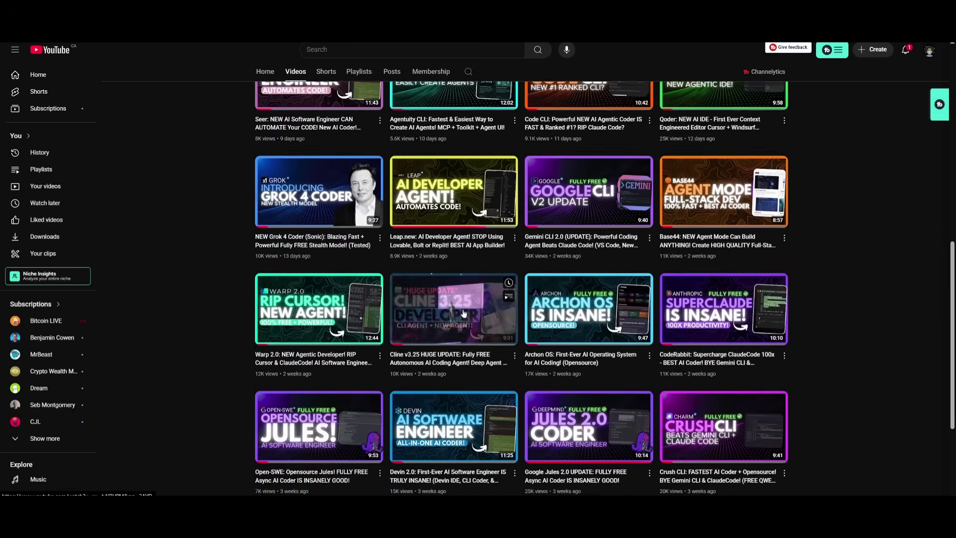
{"action": "scroll", "coordinate": [455, 323], "scroll_direction": "down", "scroll_amount": 4}
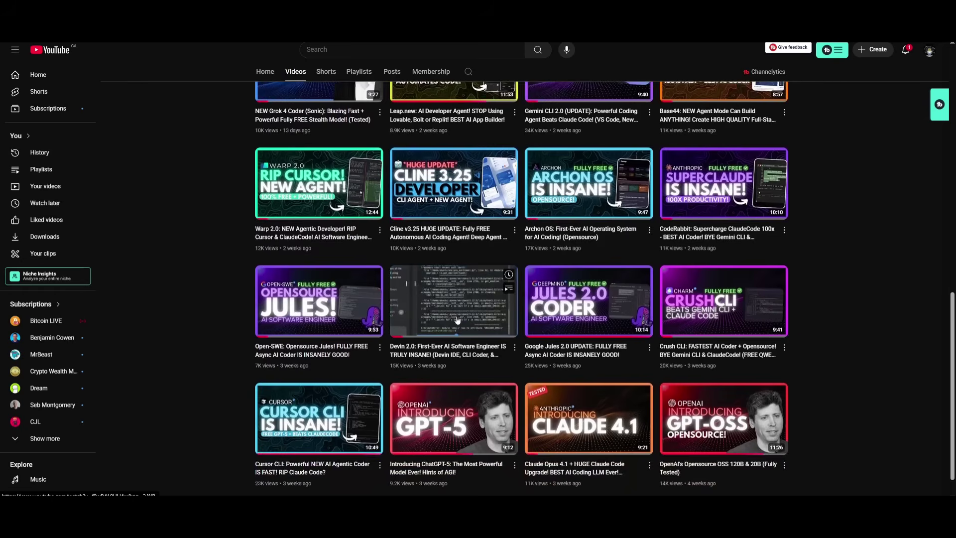
{"action": "scroll", "coordinate": [452, 327], "scroll_direction": "down", "scroll_amount": 1}
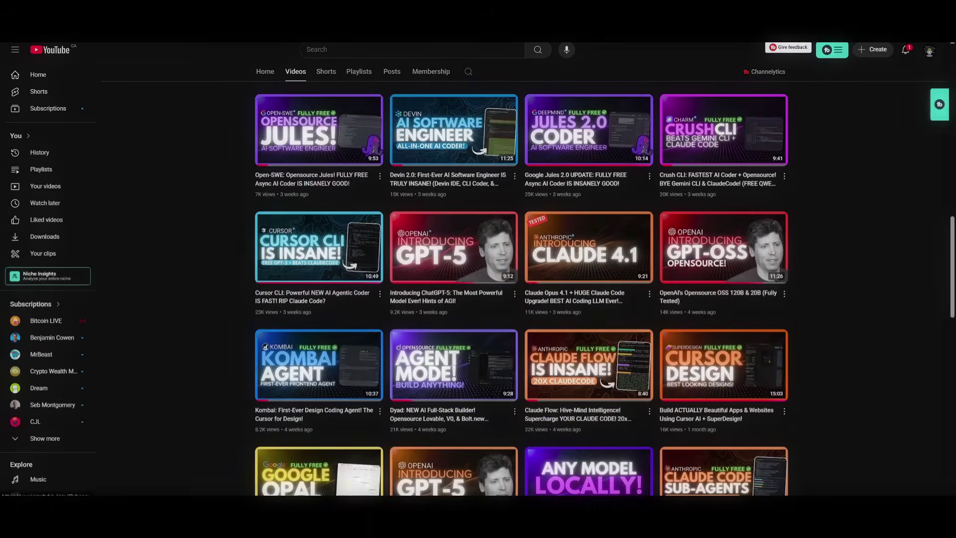